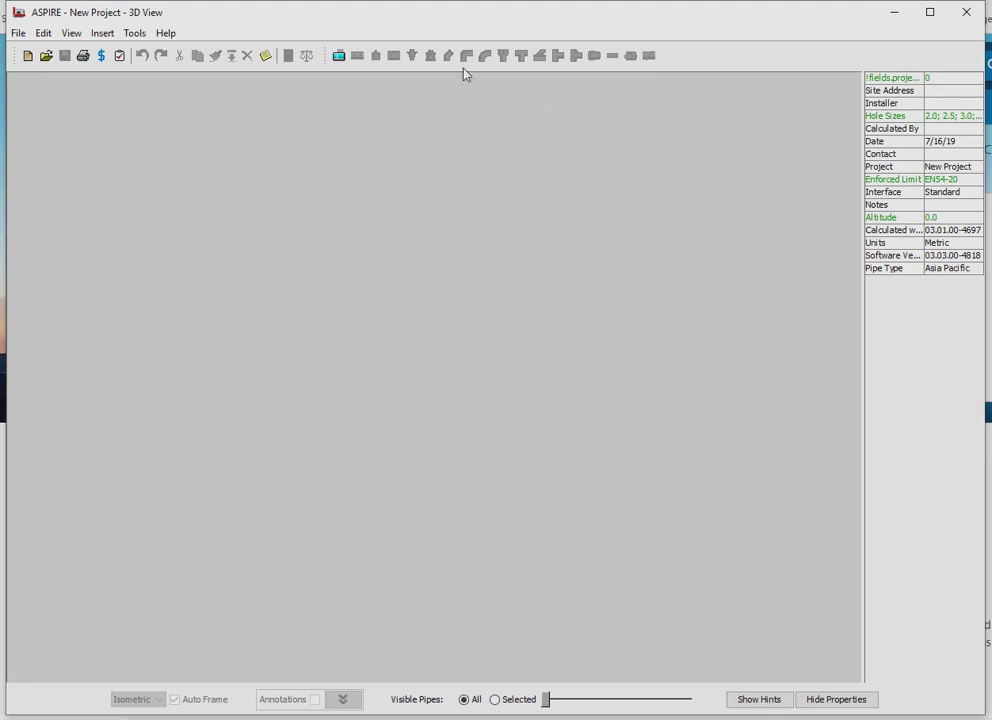
Insert a detector into the 3D view and set its Detector Type to VEU.
{"action": "left_click", "coordinate": [337, 56]}
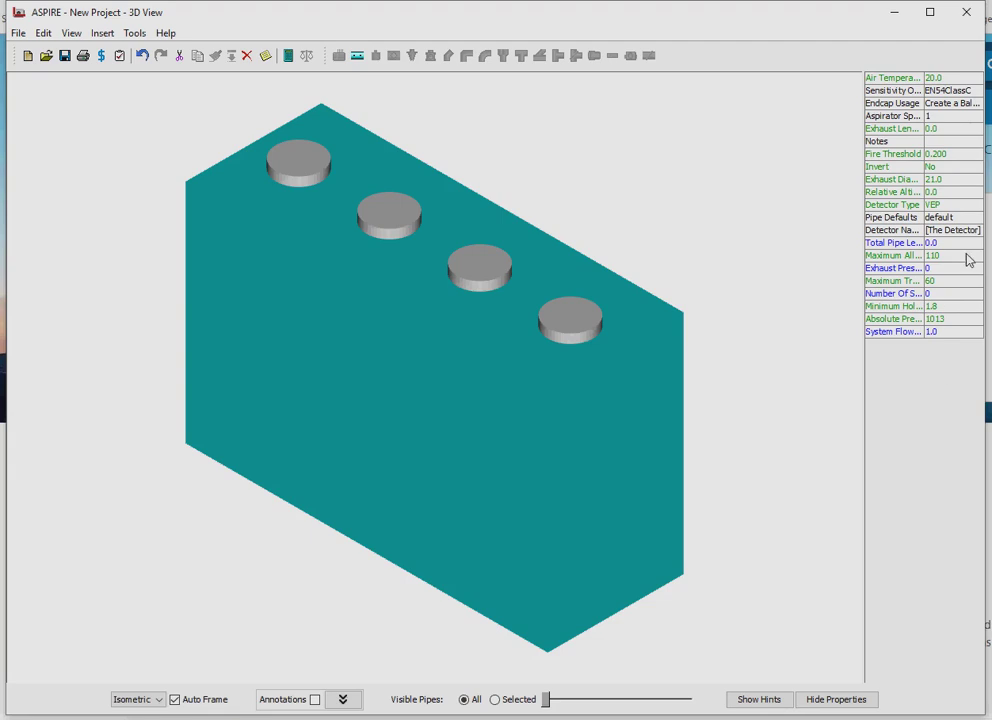
{"action": "left_click", "coordinate": [979, 206]}
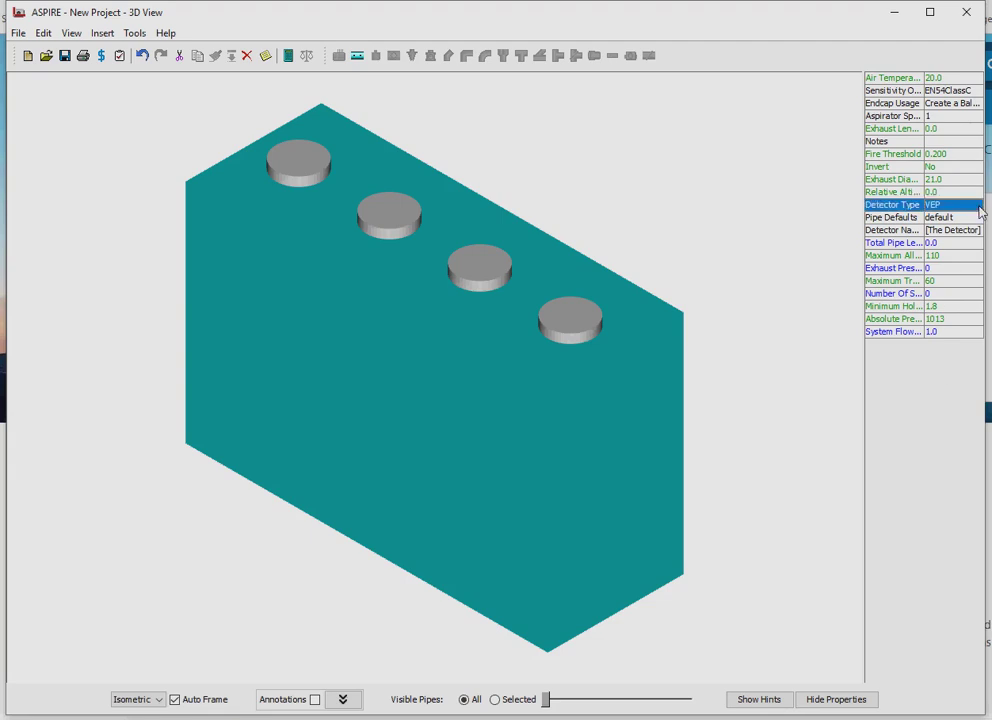
{"action": "left_click", "coordinate": [976, 207]}
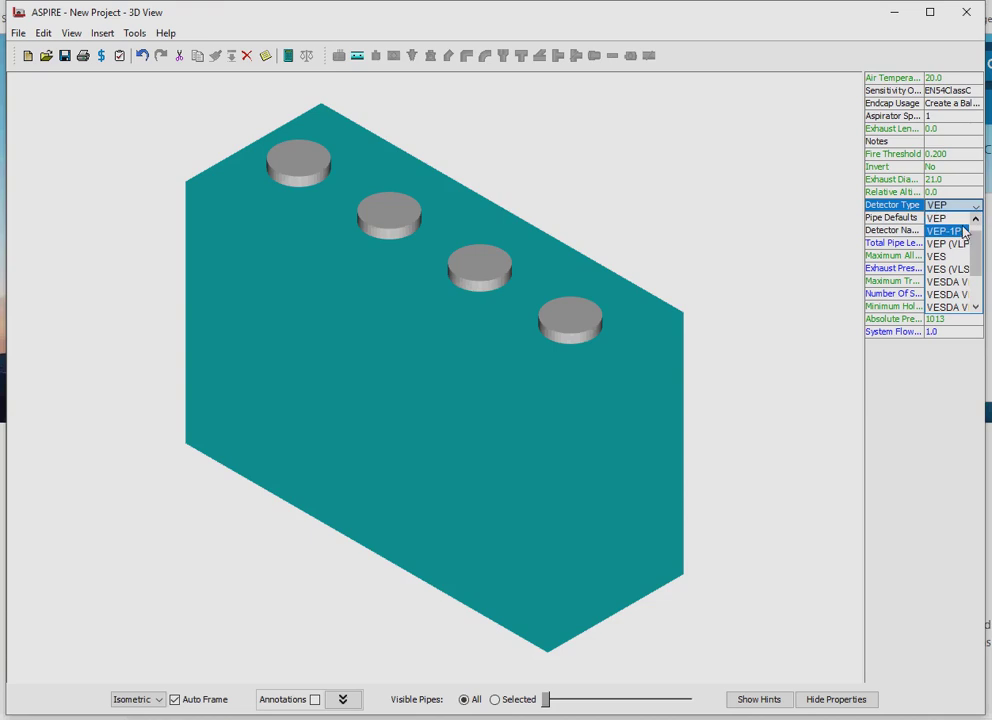
{"action": "key", "text": "Up"}
{"action": "key", "text": "Up"}
{"action": "key", "text": "Return"}
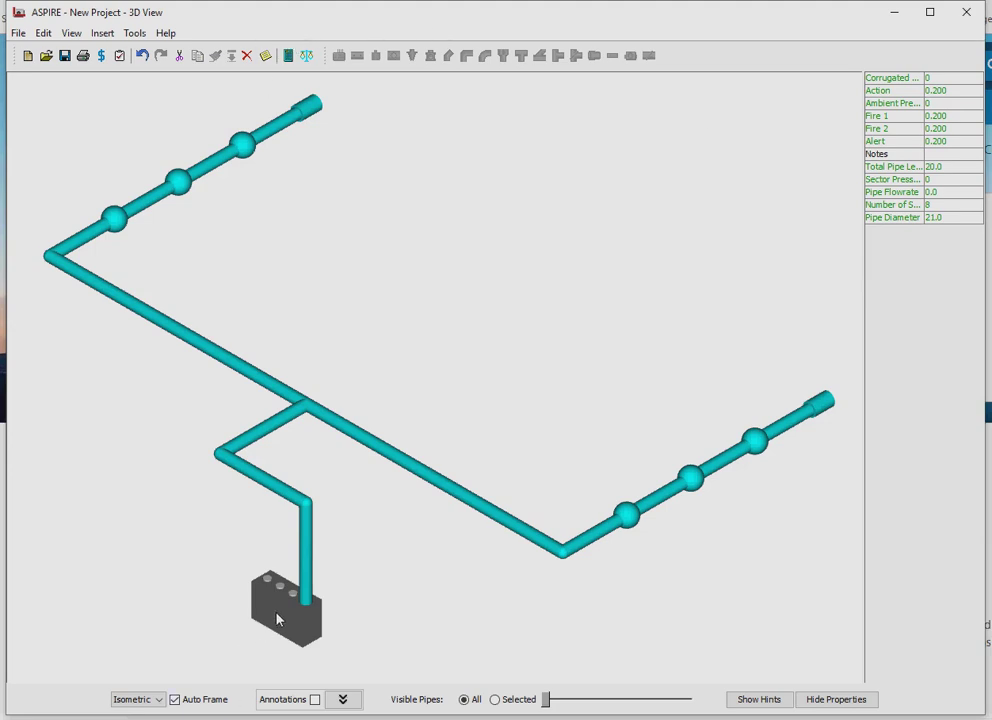
Select the detector block to show its 20.0 total pipe length and 8 sampling holes.
{"action": "left_click", "coordinate": [279, 619]}
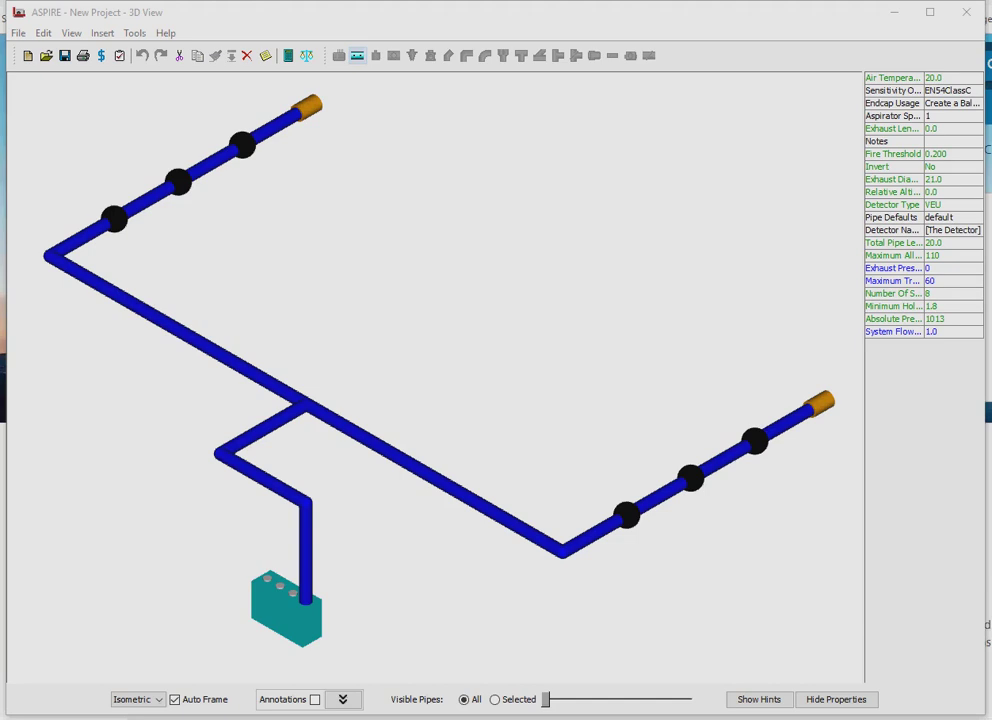
Paste a copy of the branches onto the detector's vertical riser, then select an upper-branch hole.
{"action": "key", "text": "ctrl+a"}
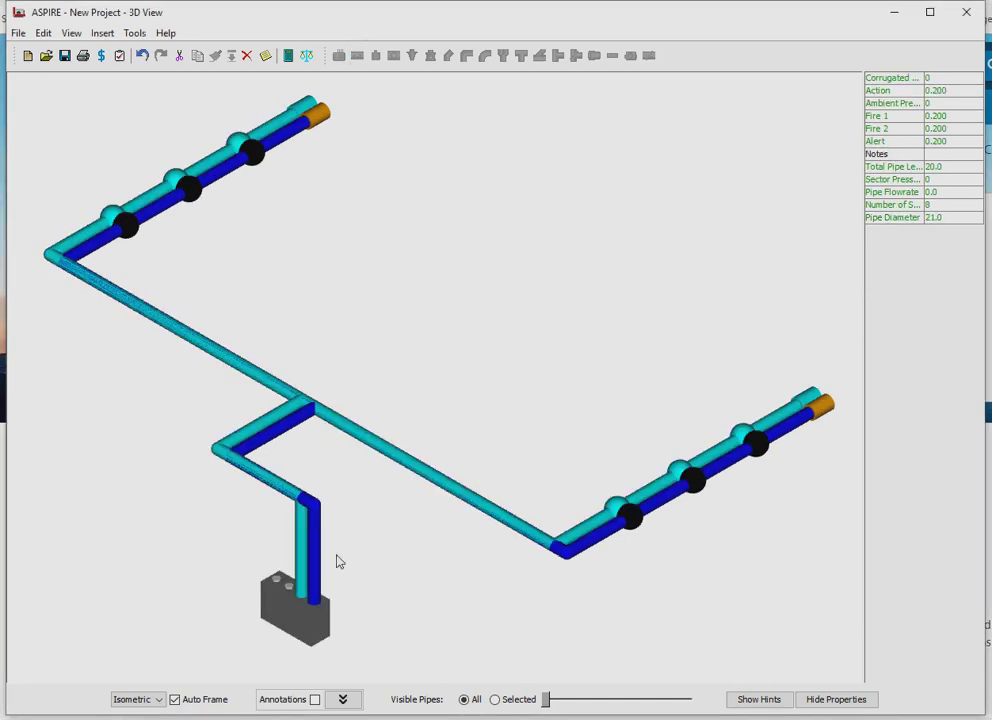
{"action": "left_click", "coordinate": [318, 572]}
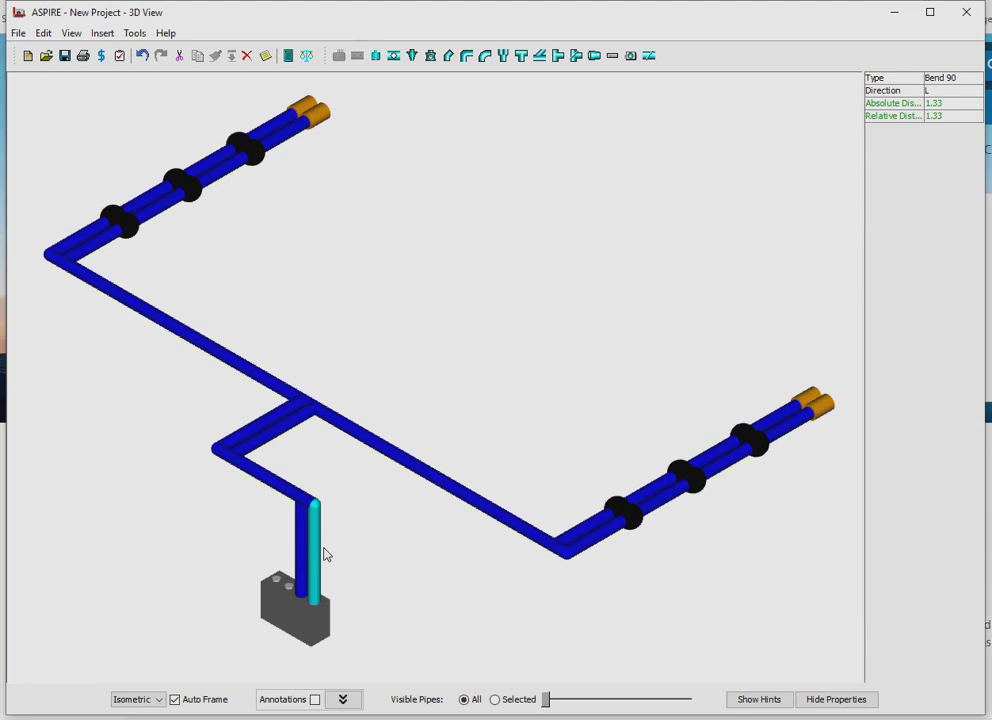
{"action": "key", "text": "ctrl+v"}
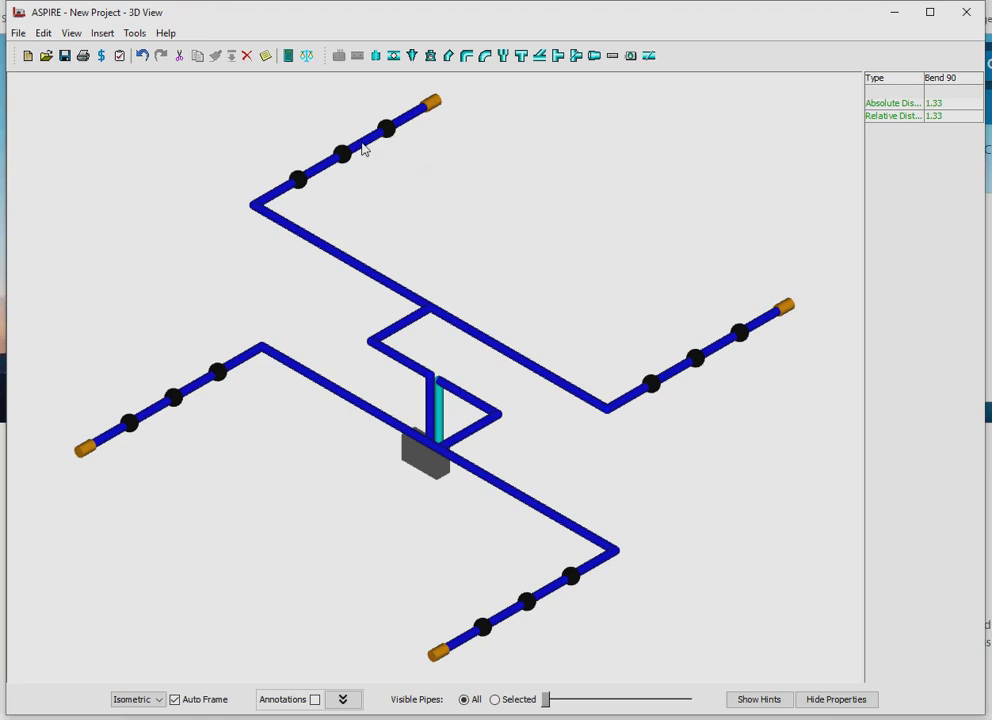
{"action": "left_click", "coordinate": [364, 149]}
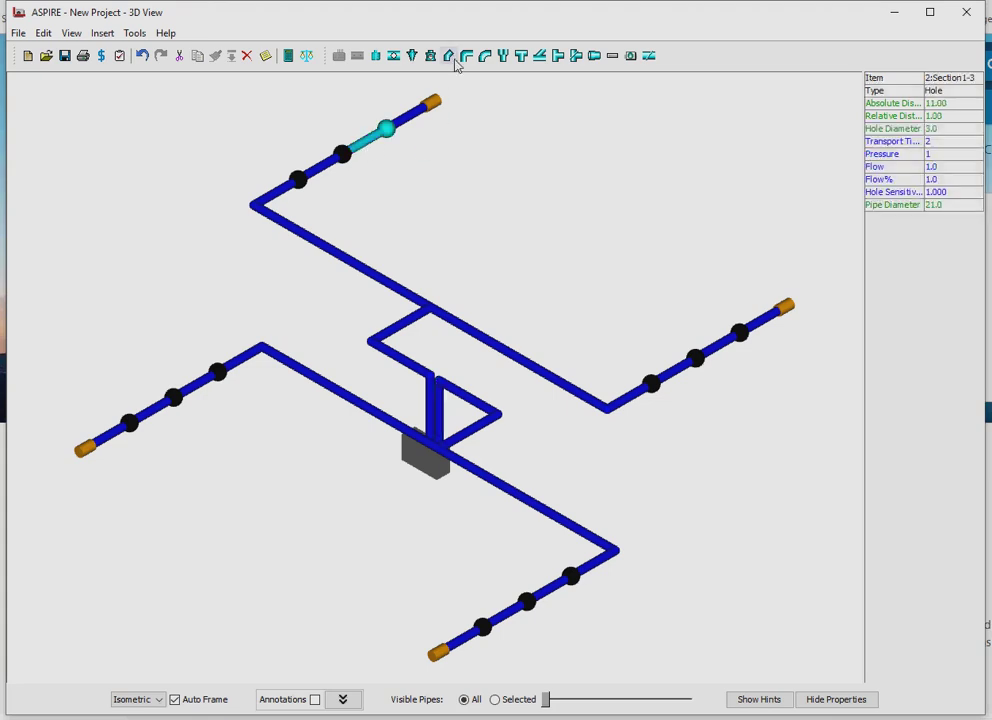
Add a drop pipe at the upper-branch hole, set Relative Dist to 3.00, and add a 90° bend.
{"action": "left_click", "coordinate": [557, 60]}
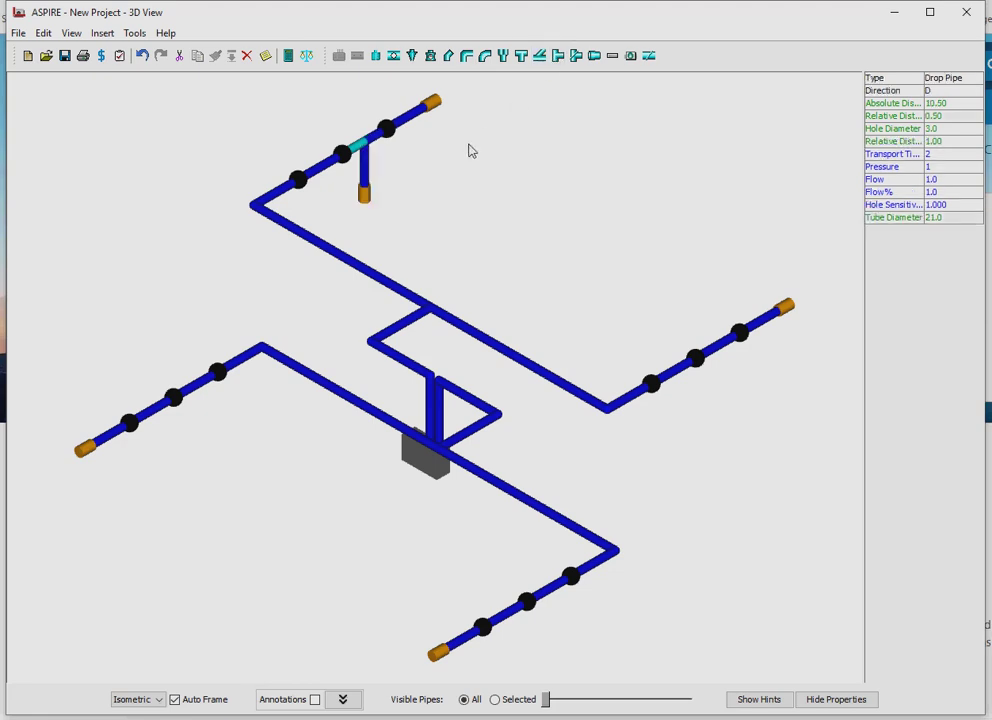
{"action": "left_click", "coordinate": [364, 188]}
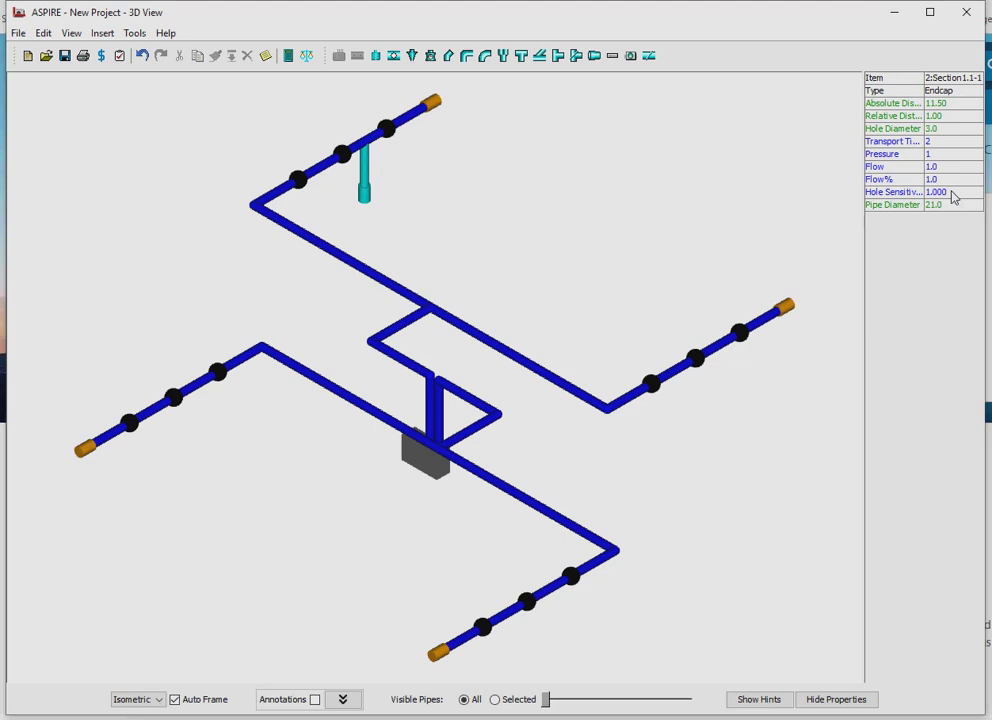
{"action": "left_click", "coordinate": [966, 117]}
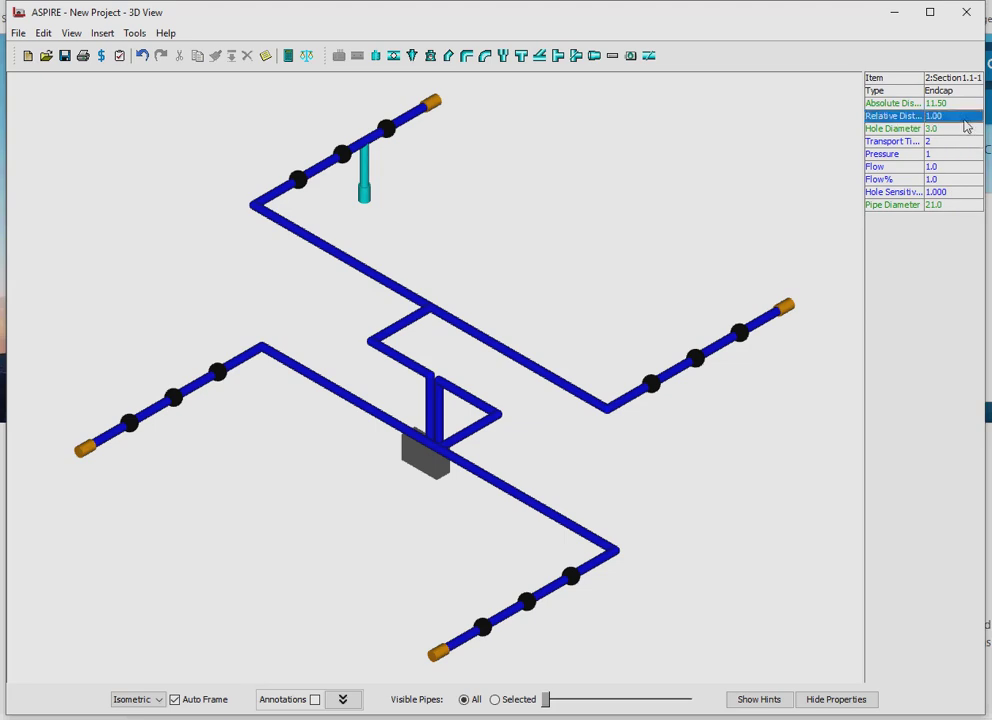
{"action": "left_click", "coordinate": [964, 117]}
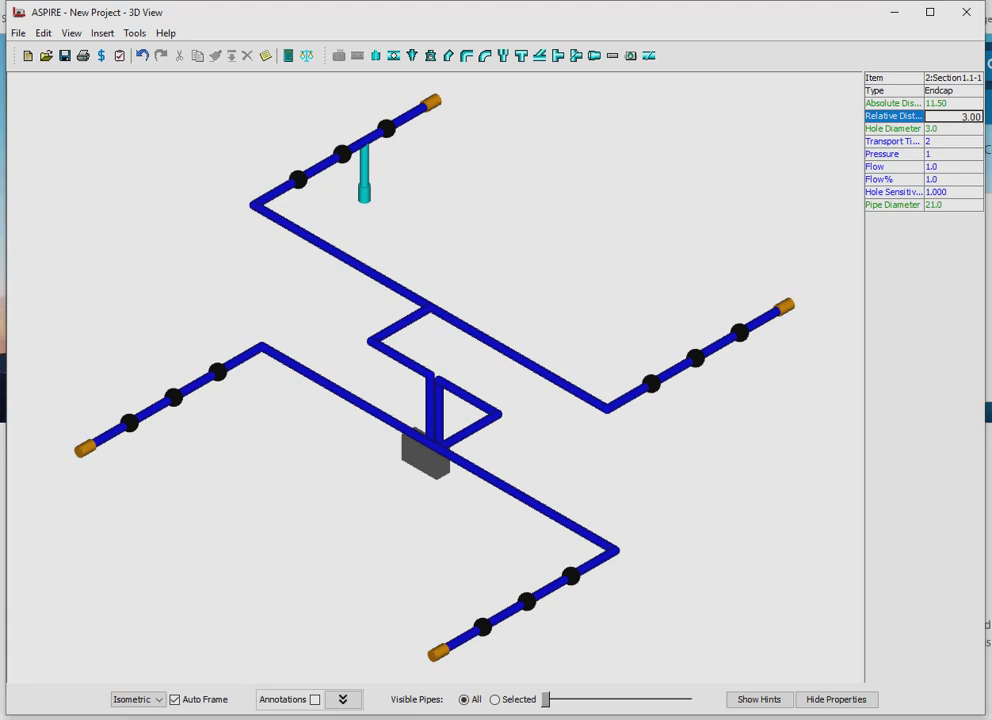
{"action": "key", "text": "Return"}
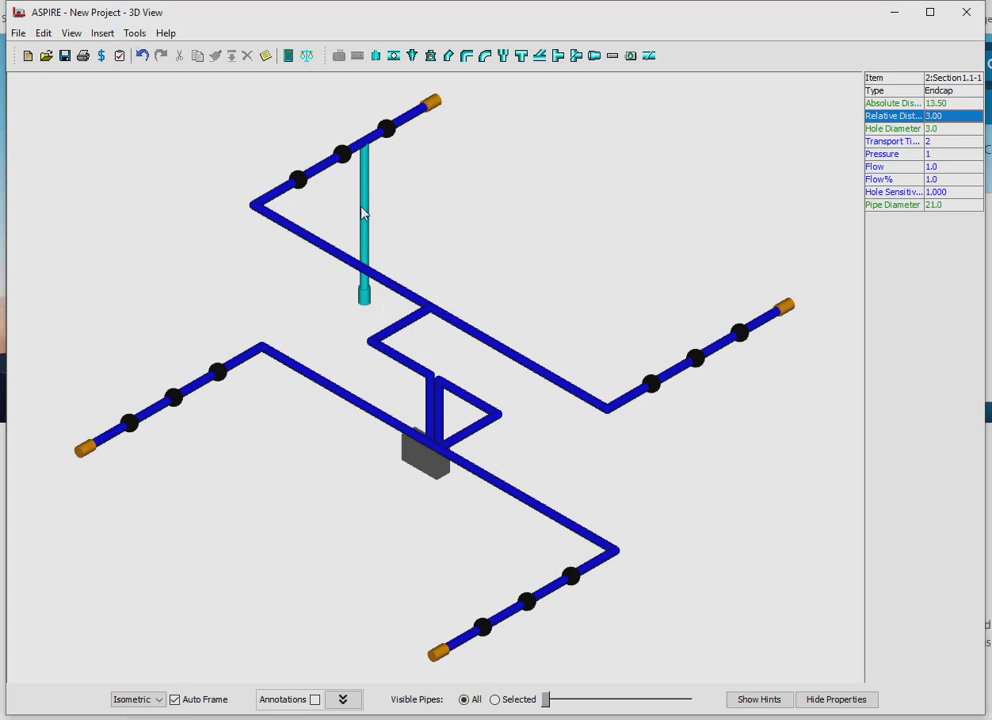
{"action": "left_click", "coordinate": [468, 60]}
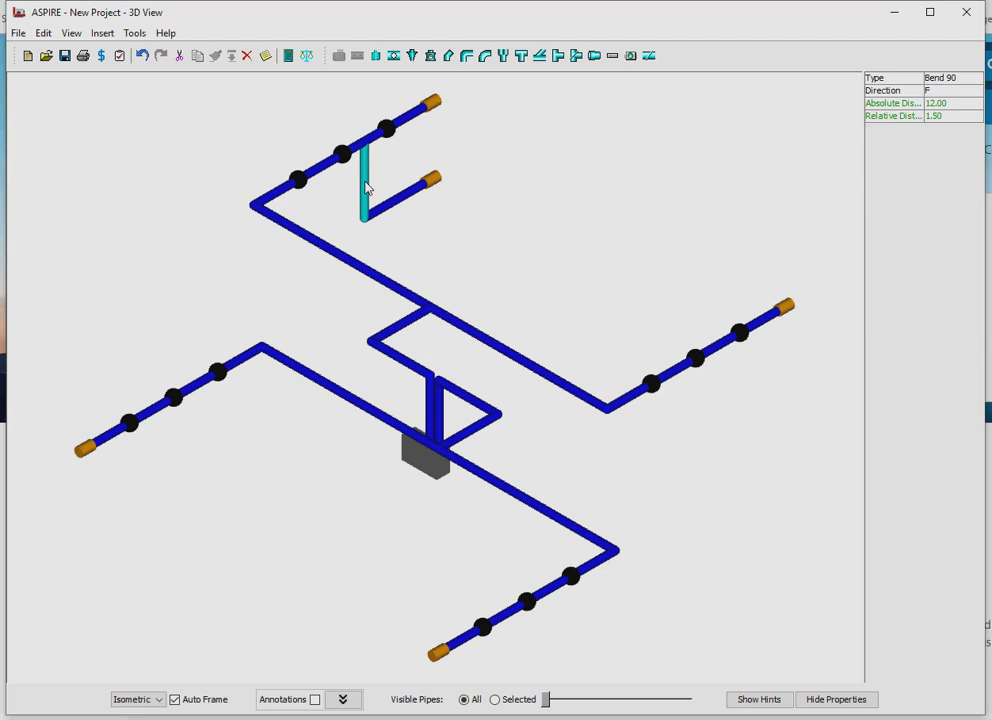
Turn the 90° bend toward lower right and add a small radius bend turning upward.
{"action": "left_click", "coordinate": [367, 187]}
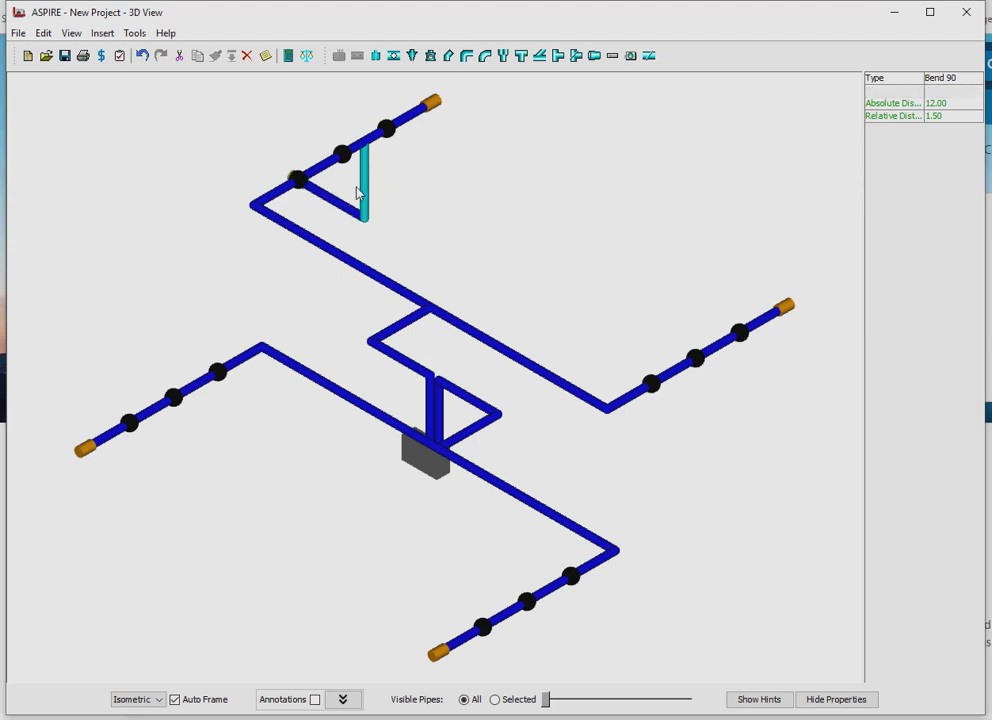
{"action": "left_click", "coordinate": [366, 197]}
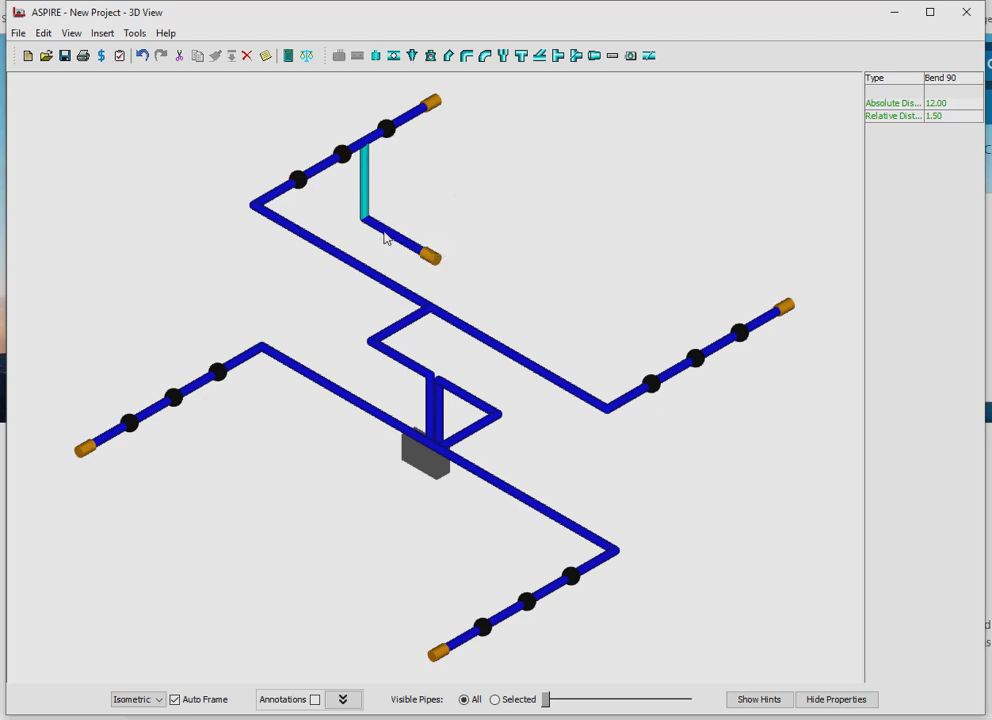
{"action": "left_click", "coordinate": [385, 233]}
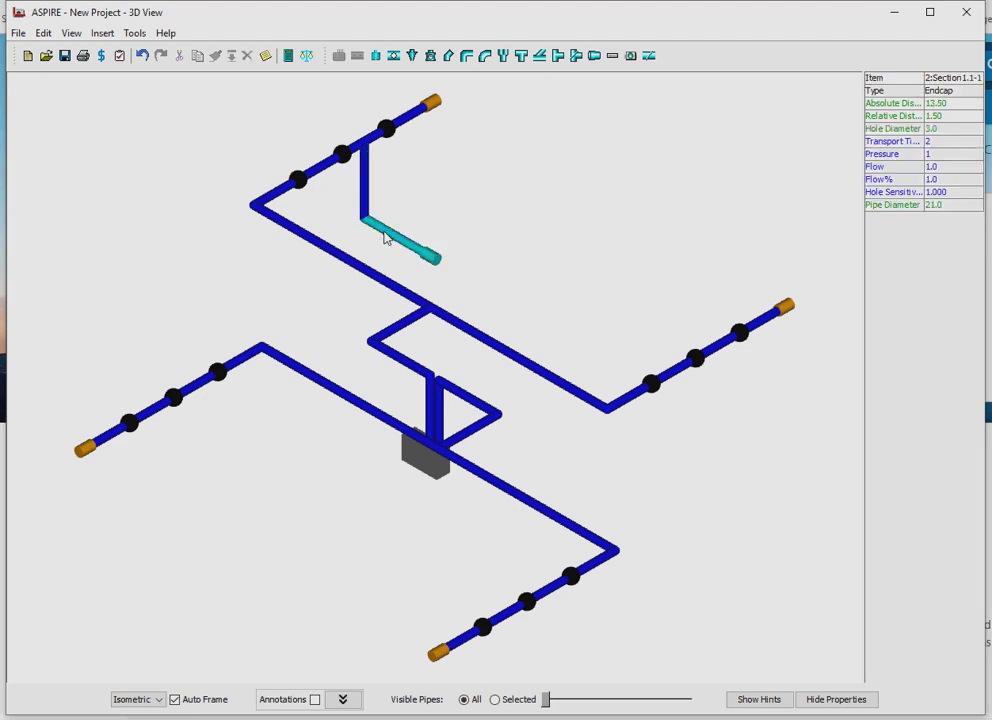
{"action": "left_click", "coordinate": [468, 57]}
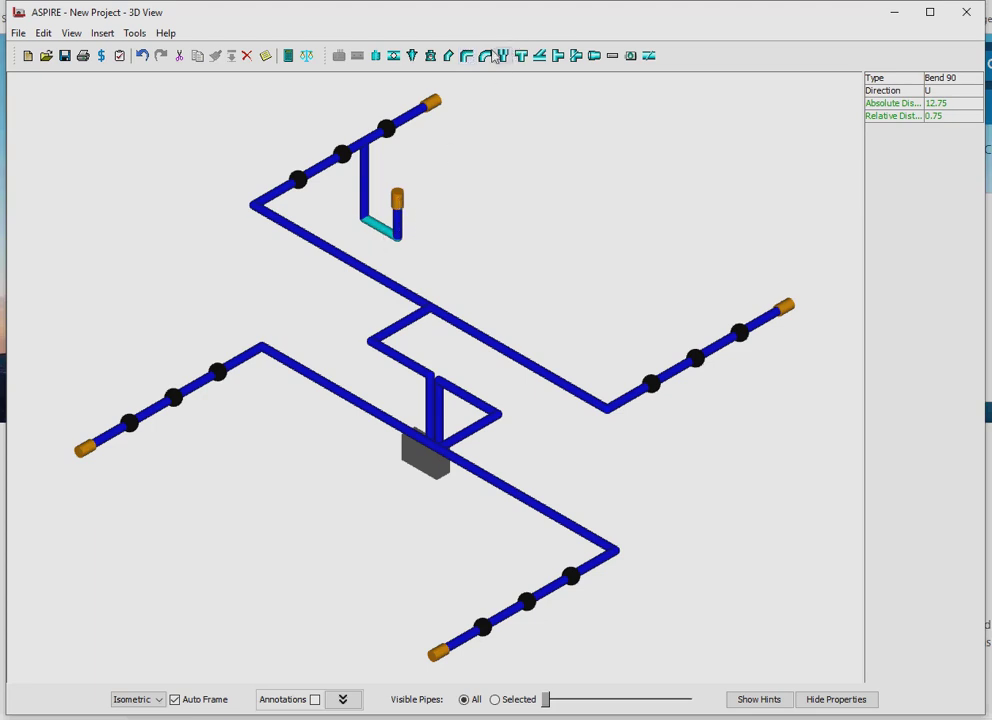
{"action": "left_click", "coordinate": [393, 57]}
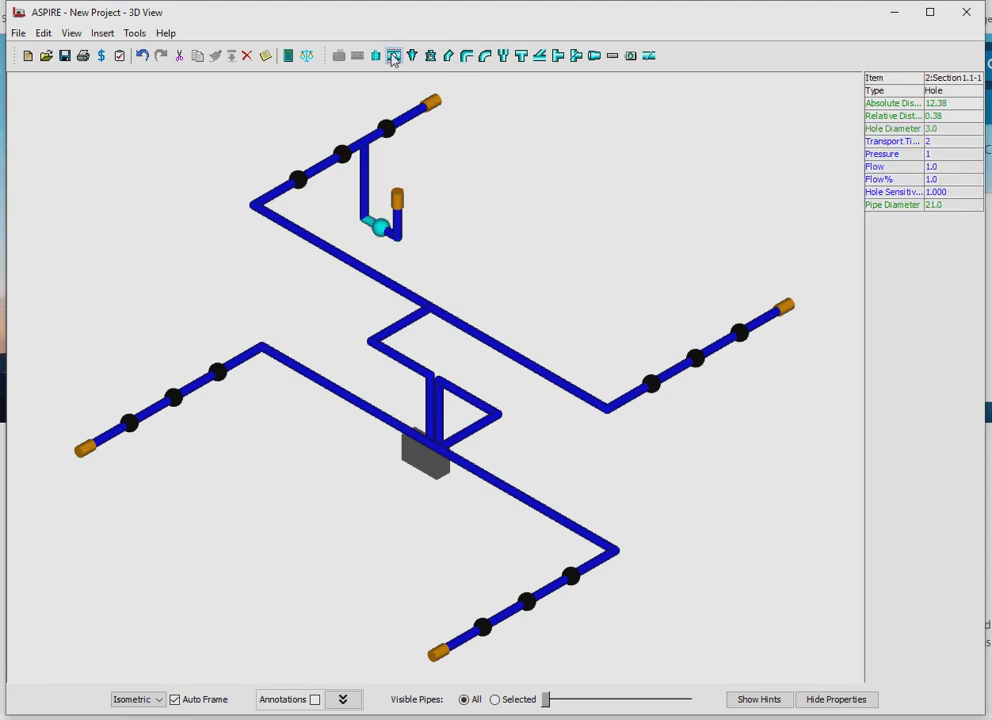
Set the drop's endcap Hole Diameter to 0.0, then select the whole drop pipe branch.
{"action": "left_click", "coordinate": [397, 199]}
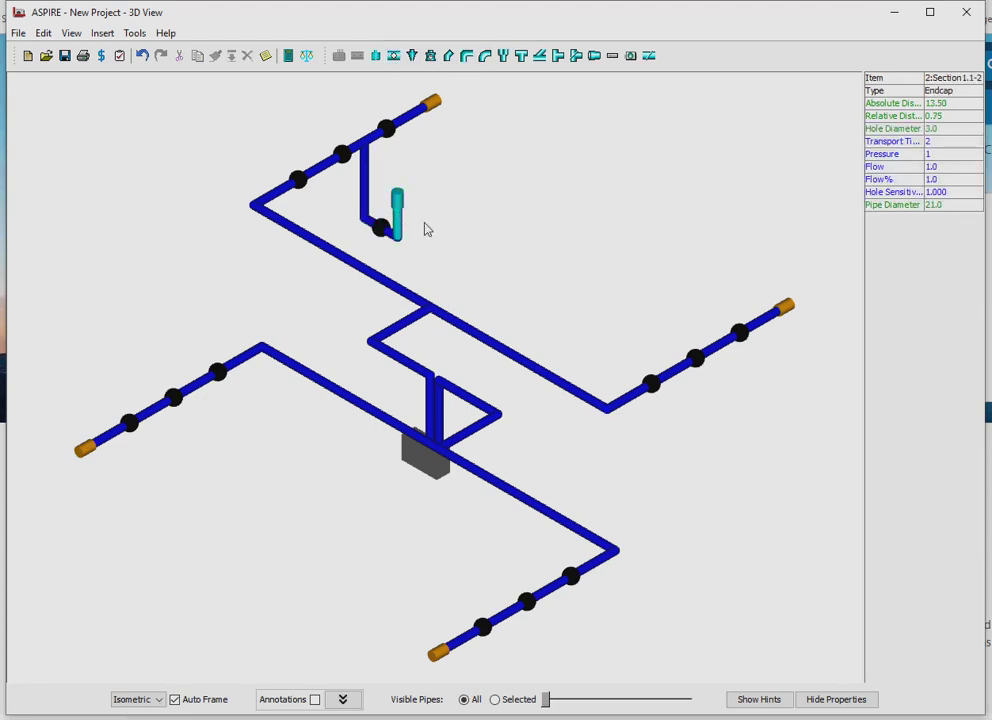
{"action": "left_click", "coordinate": [966, 130]}
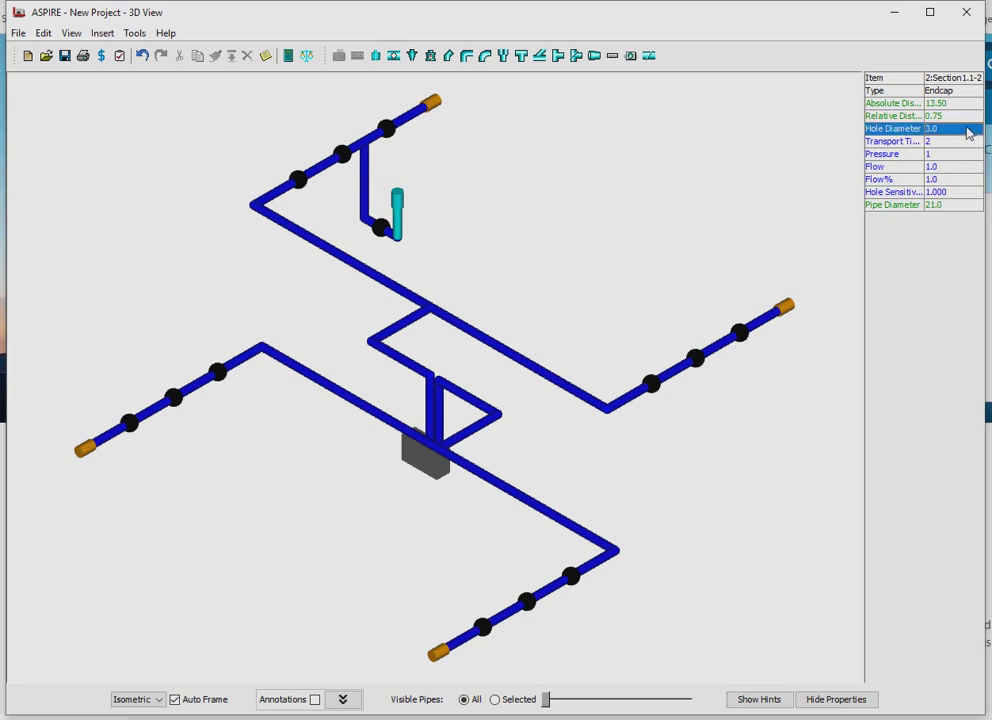
{"action": "left_click", "coordinate": [970, 132]}
{"action": "left_click", "coordinate": [975, 131]}
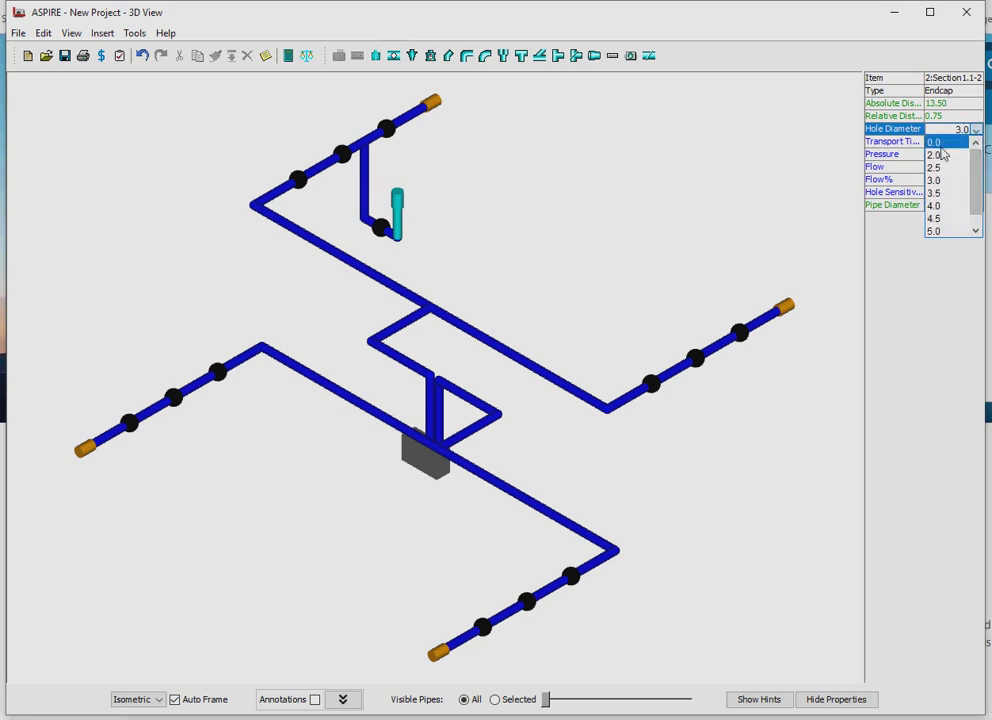
{"action": "left_click", "coordinate": [940, 142]}
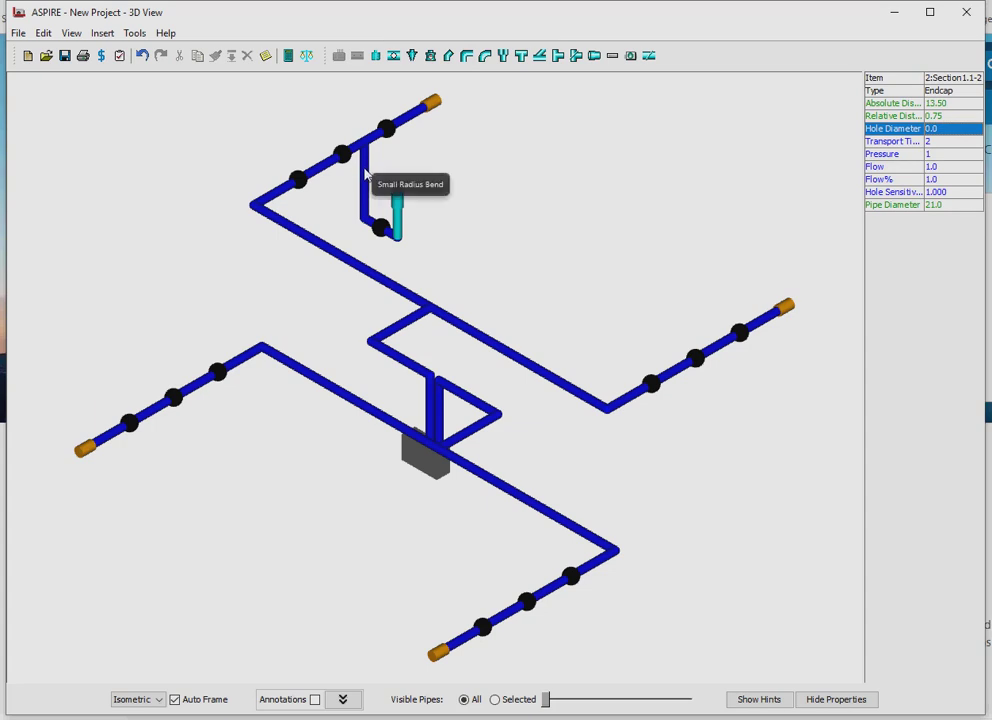
{"action": "left_click", "coordinate": [366, 175]}
{"action": "left_click", "coordinate": [366, 175]}
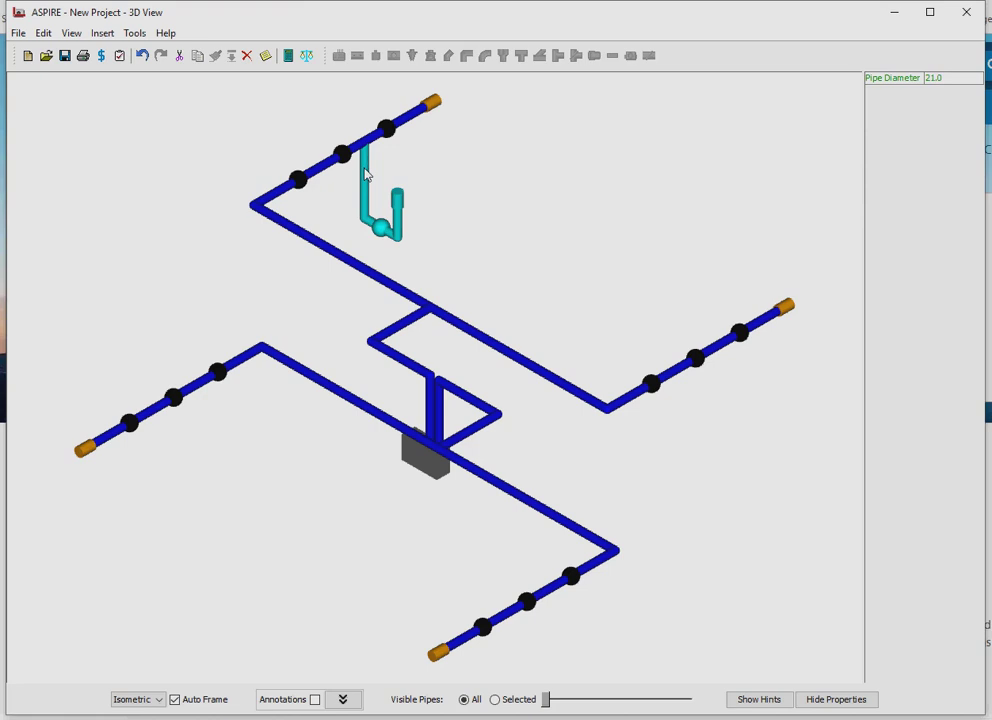
Copy the bent drop pipe, paste it at a right-branch hole, and delete the accidental duplicate.
{"action": "left_click", "coordinate": [197, 57]}
{"action": "left_click", "coordinate": [684, 379]}
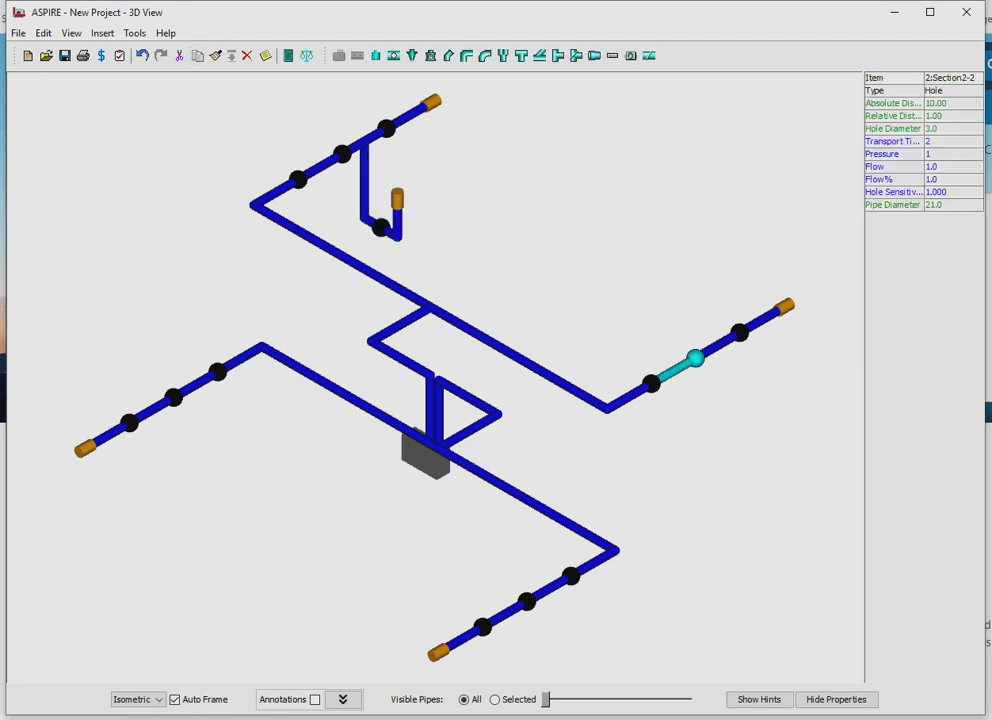
{"action": "left_click", "coordinate": [215, 57]}
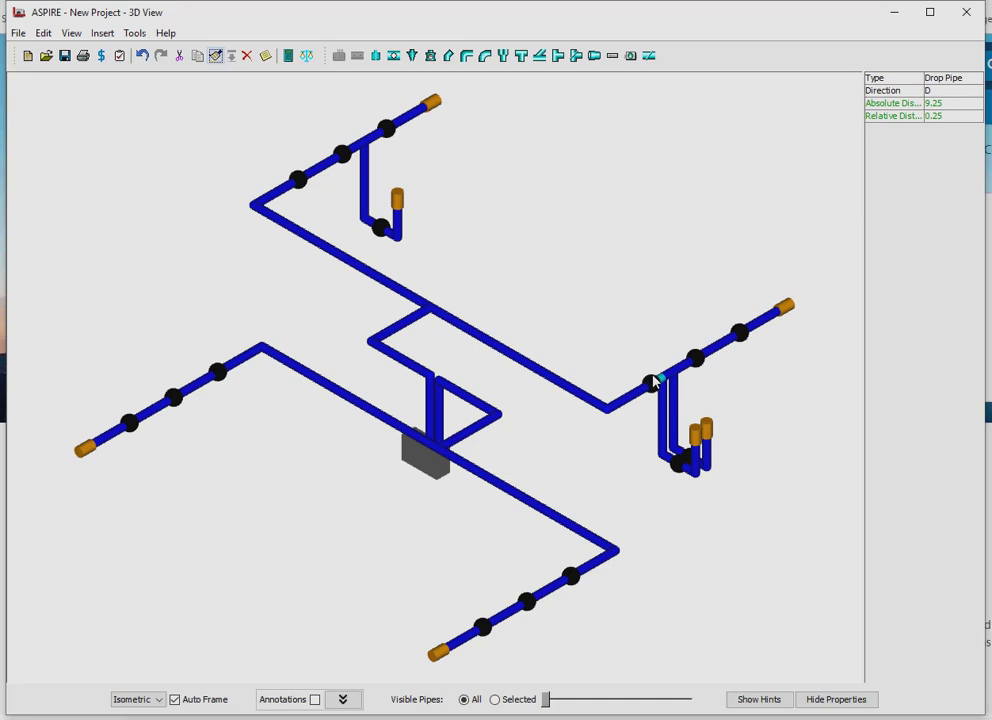
{"action": "left_click", "coordinate": [247, 57]}
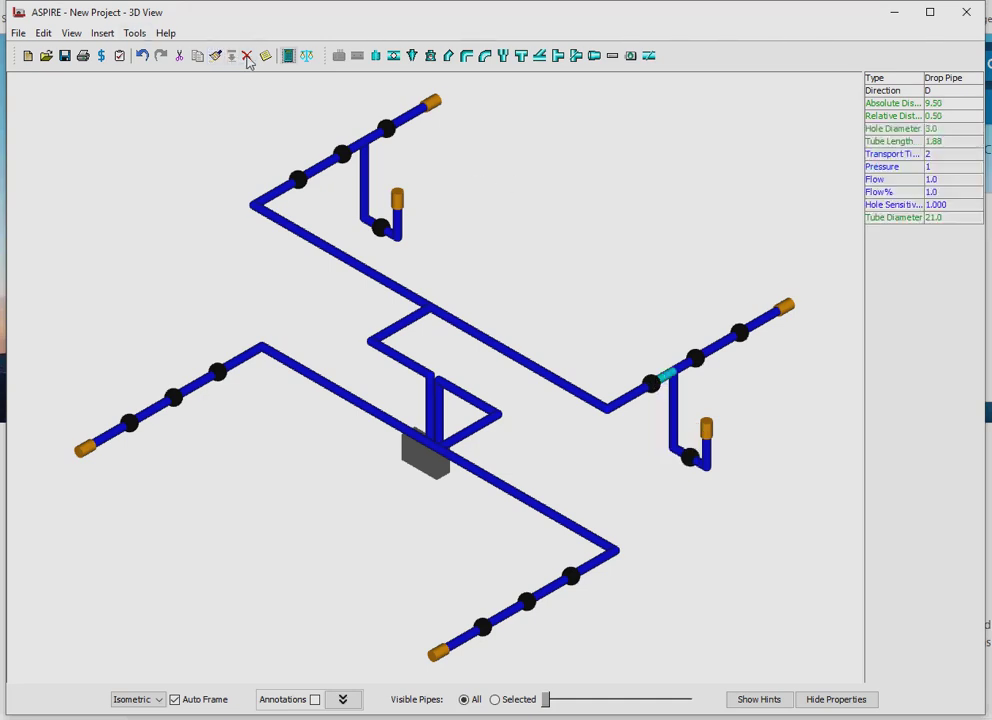
Paste more drop pipe copies at the next right-branch hole and the outer left-branch hole.
{"action": "left_click", "coordinate": [737, 334]}
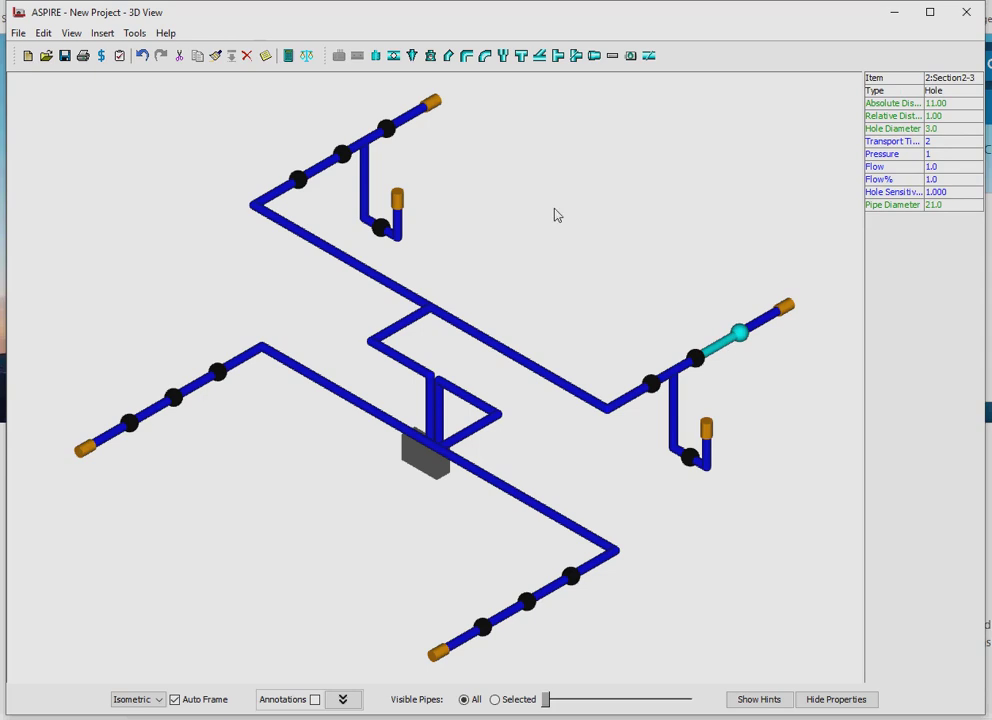
{"action": "left_click", "coordinate": [215, 57]}
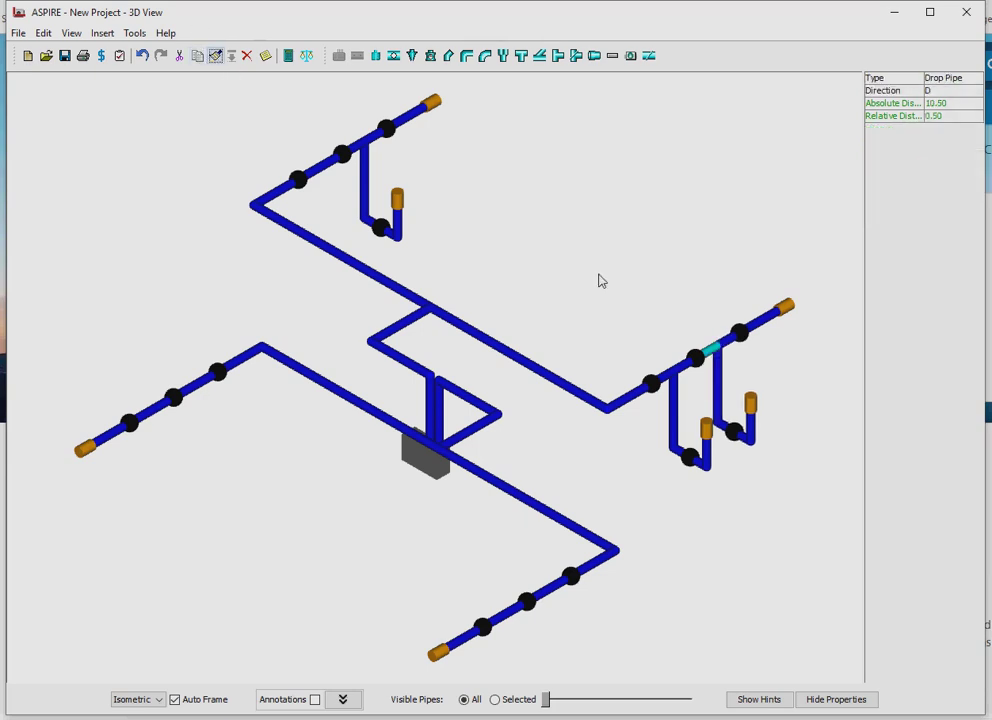
{"action": "left_click", "coordinate": [150, 416]}
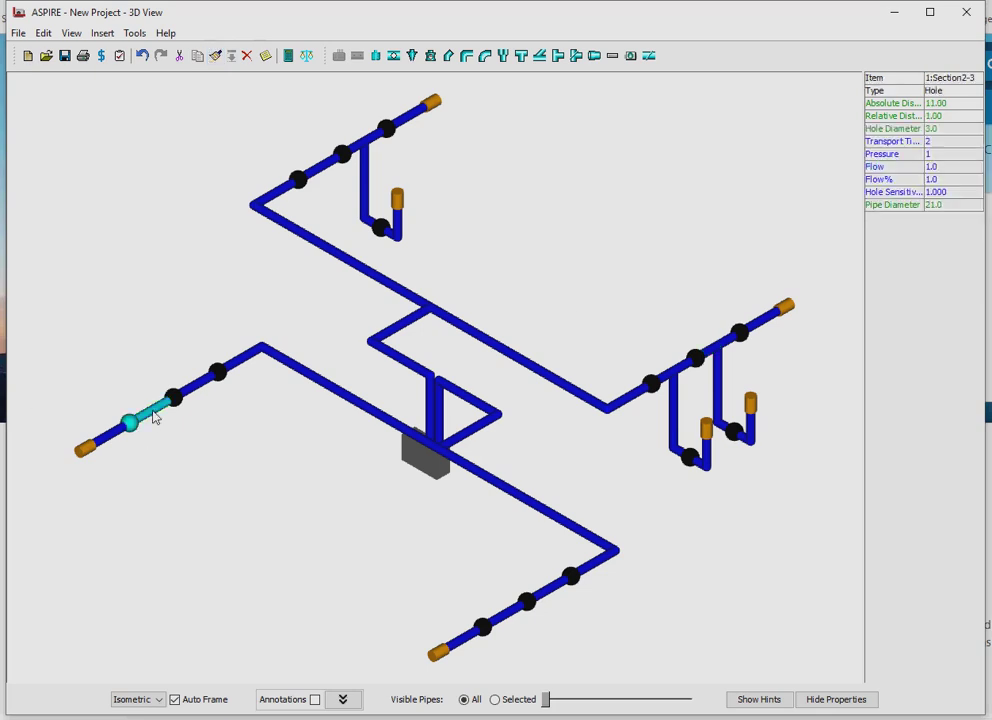
{"action": "left_click", "coordinate": [215, 56]}
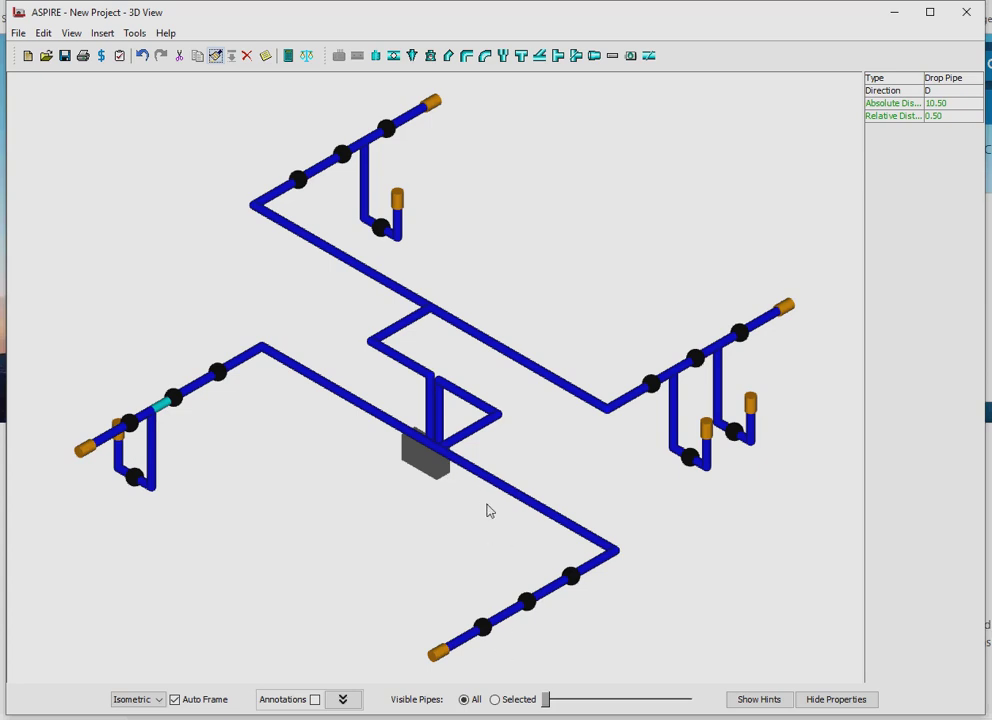
Show only the detector riser's run with Visible Pipes set to Selected and other pipes ghosted.
{"action": "left_click", "coordinate": [440, 405]}
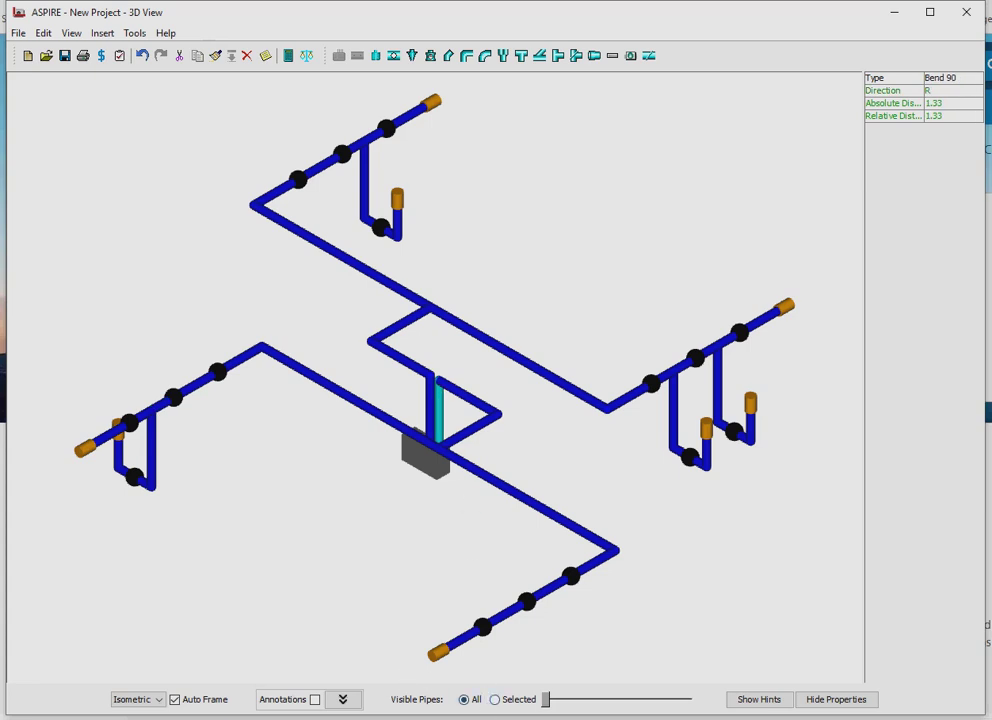
{"action": "left_click", "coordinate": [495, 700]}
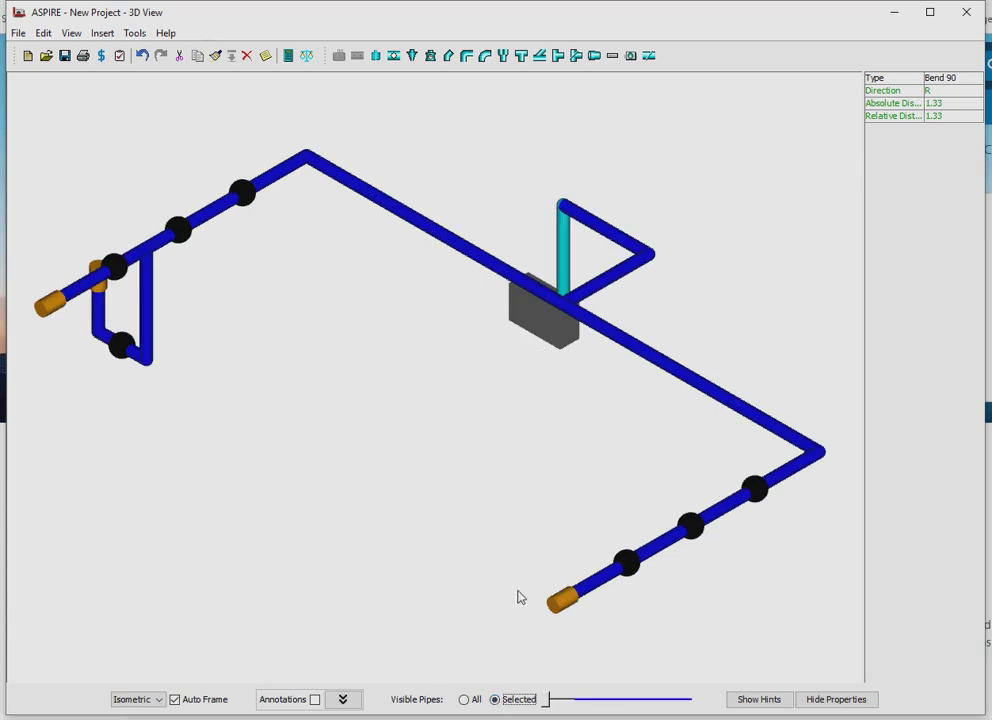
{"action": "left_click_drag", "start_coordinate": [548, 705], "coordinate": [571, 704]}
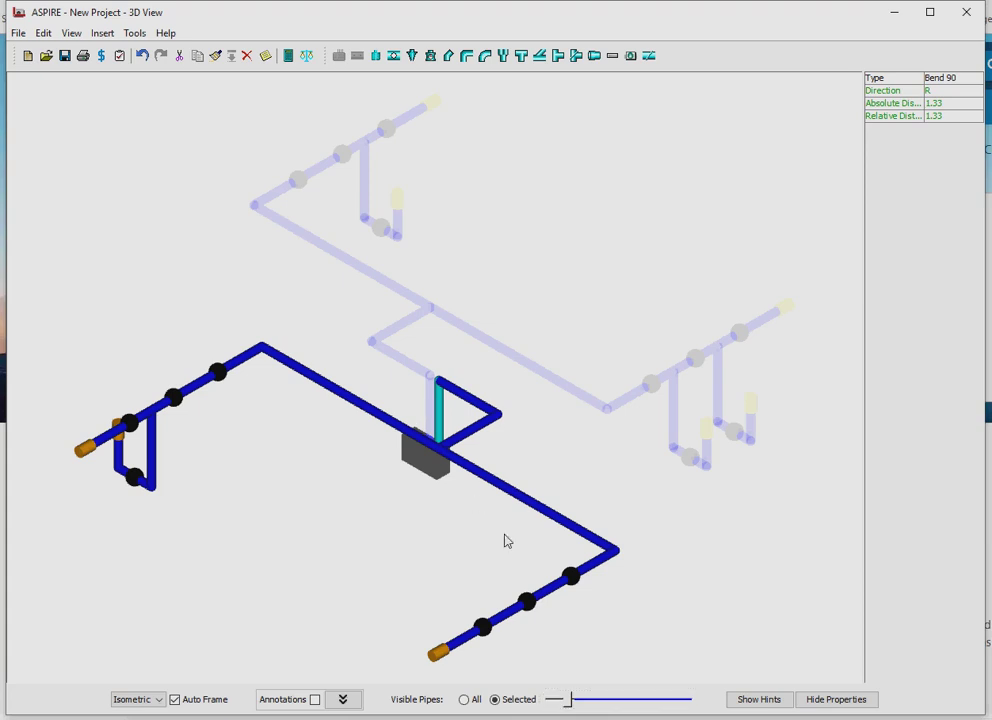
{"action": "left_click_drag", "start_coordinate": [567, 698], "coordinate": [589, 701]}
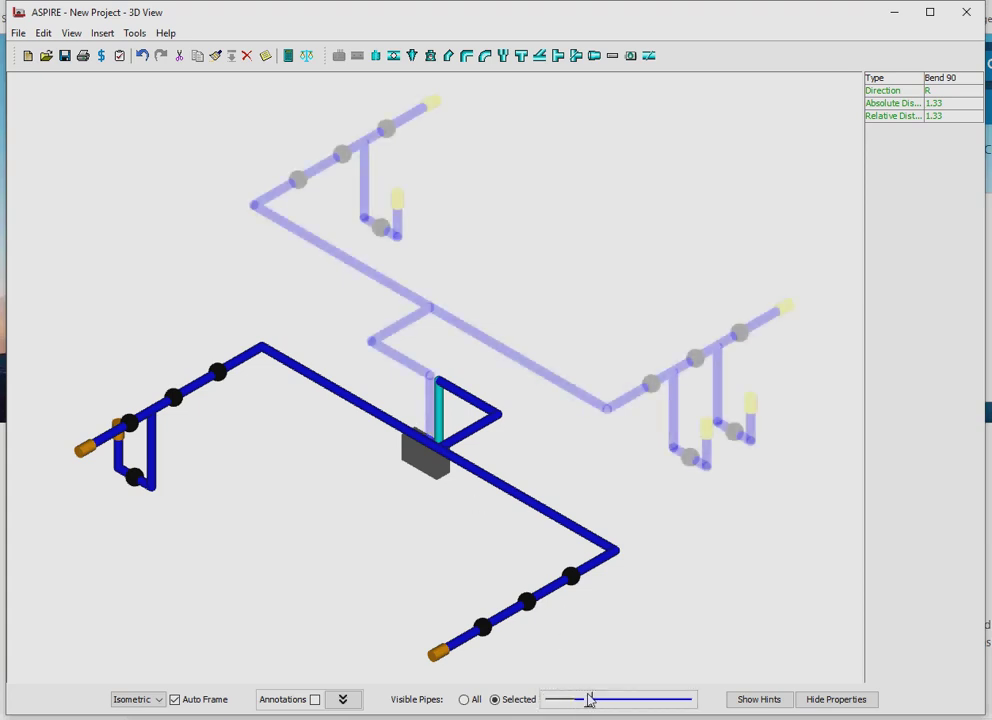
{"action": "left_click", "coordinate": [432, 402]}
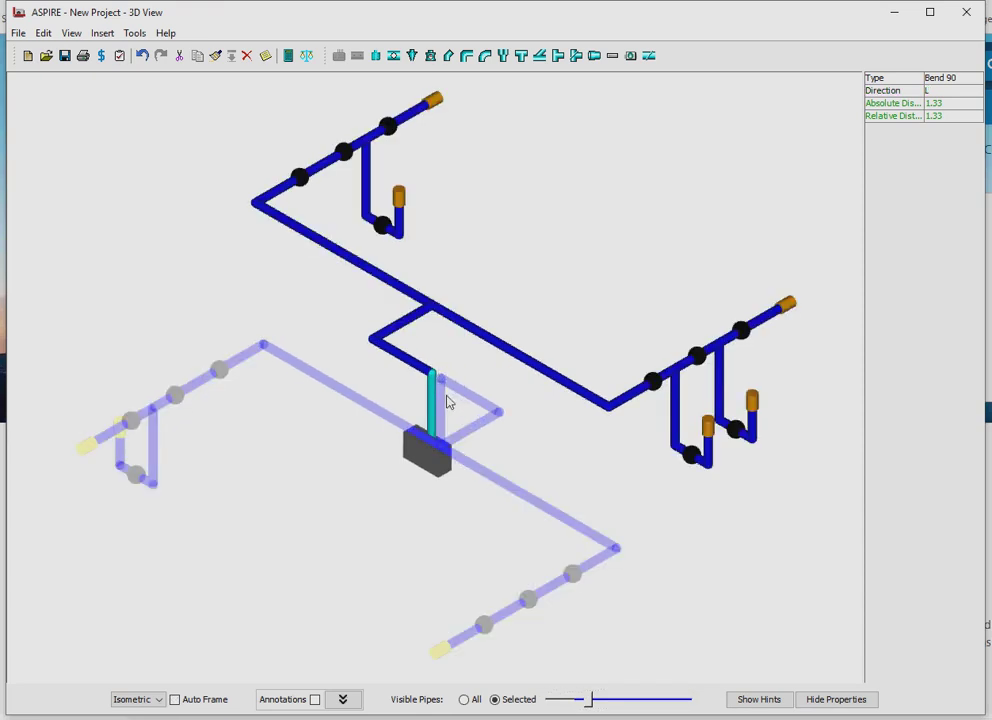
{"action": "left_click", "coordinate": [440, 410]}
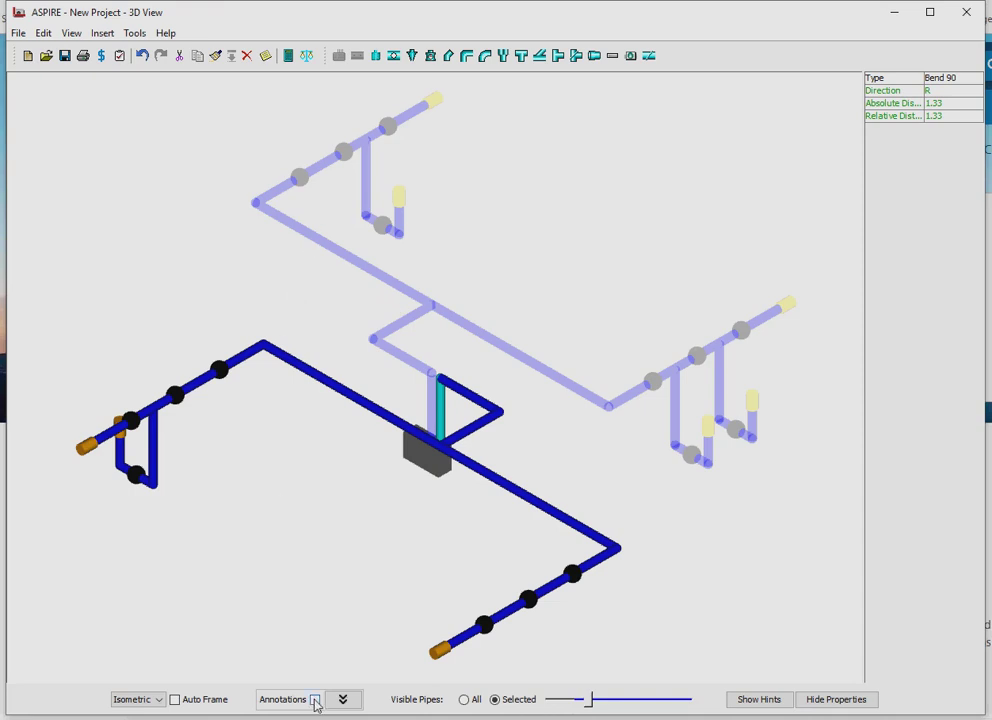
{"action": "left_click", "coordinate": [314, 700]}
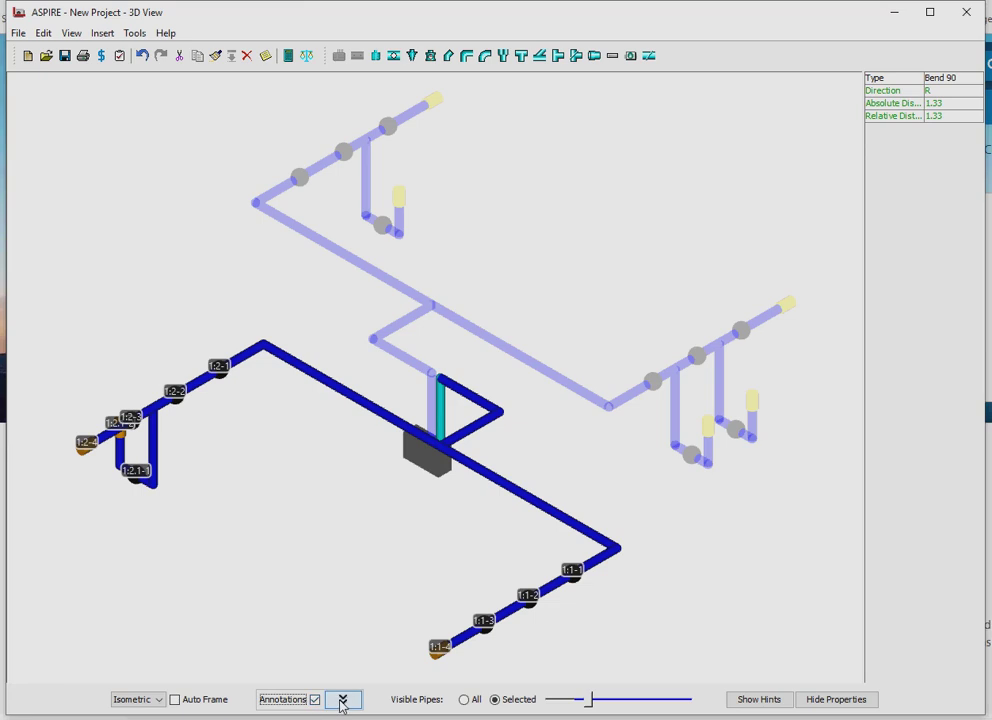
{"action": "left_click", "coordinate": [342, 700]}
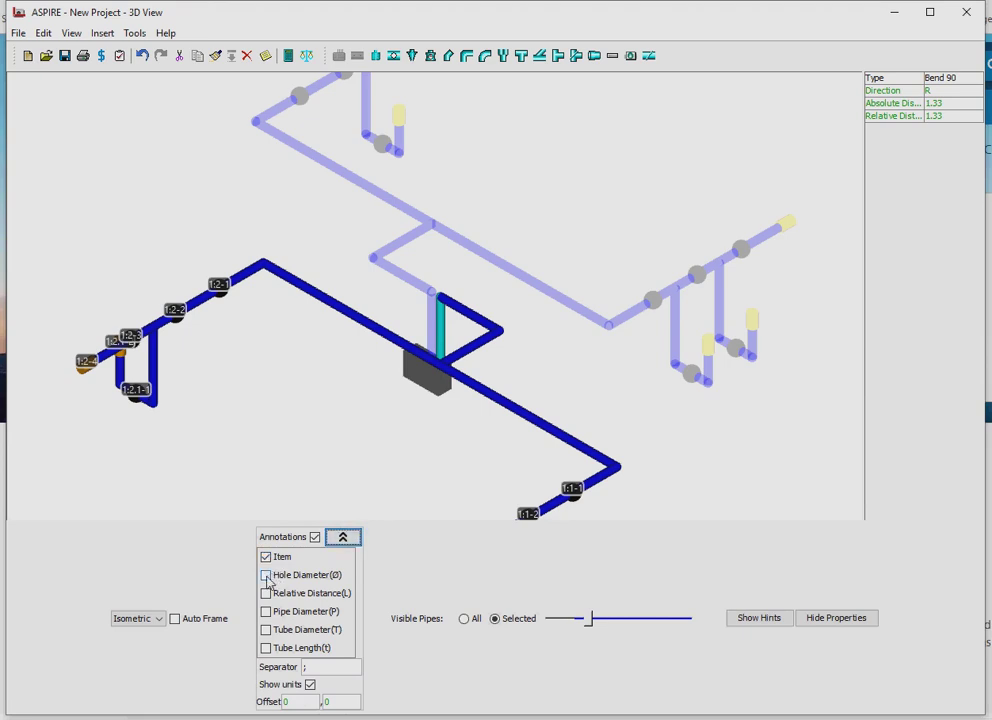
{"action": "left_click", "coordinate": [266, 576]}
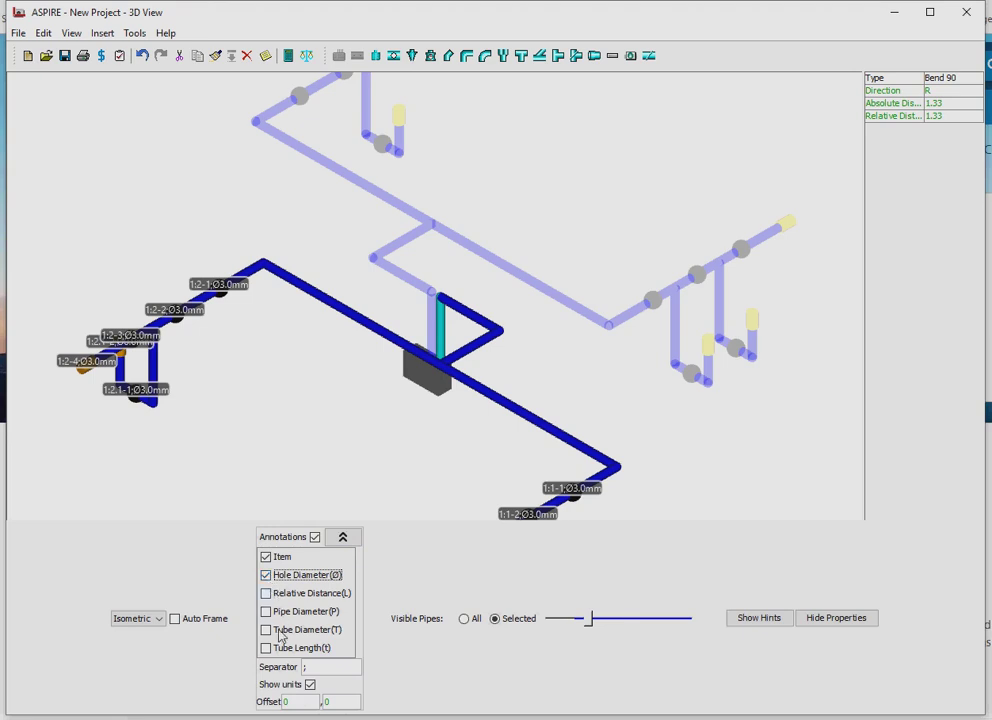
{"action": "left_click", "coordinate": [319, 666]}
{"action": "left_click", "coordinate": [306, 698]}
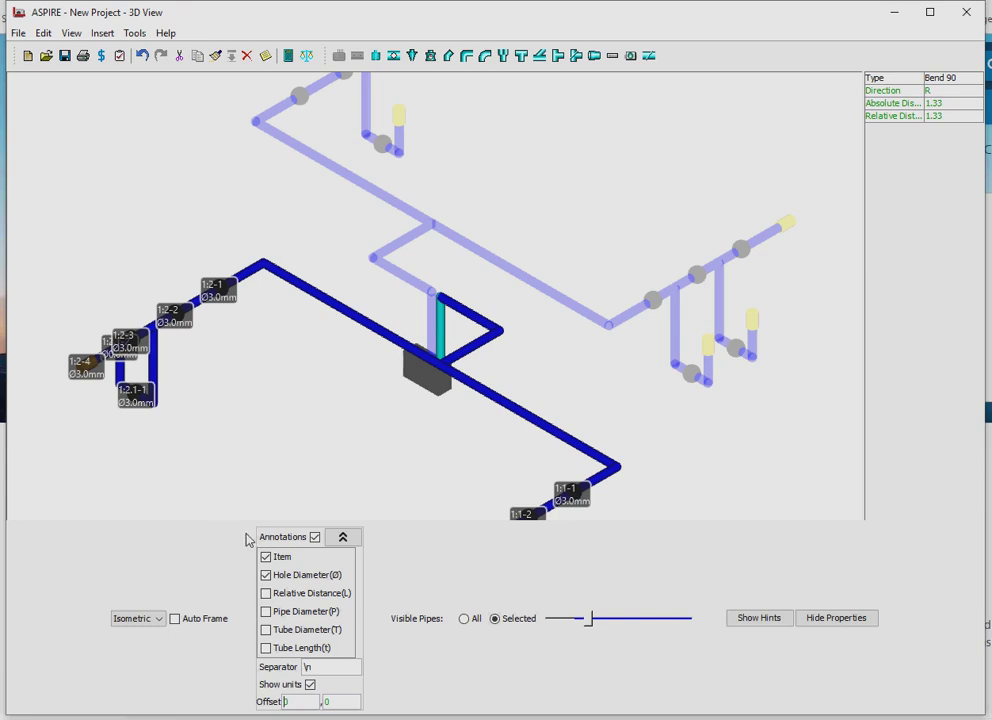
{"action": "left_click", "coordinate": [315, 538]}
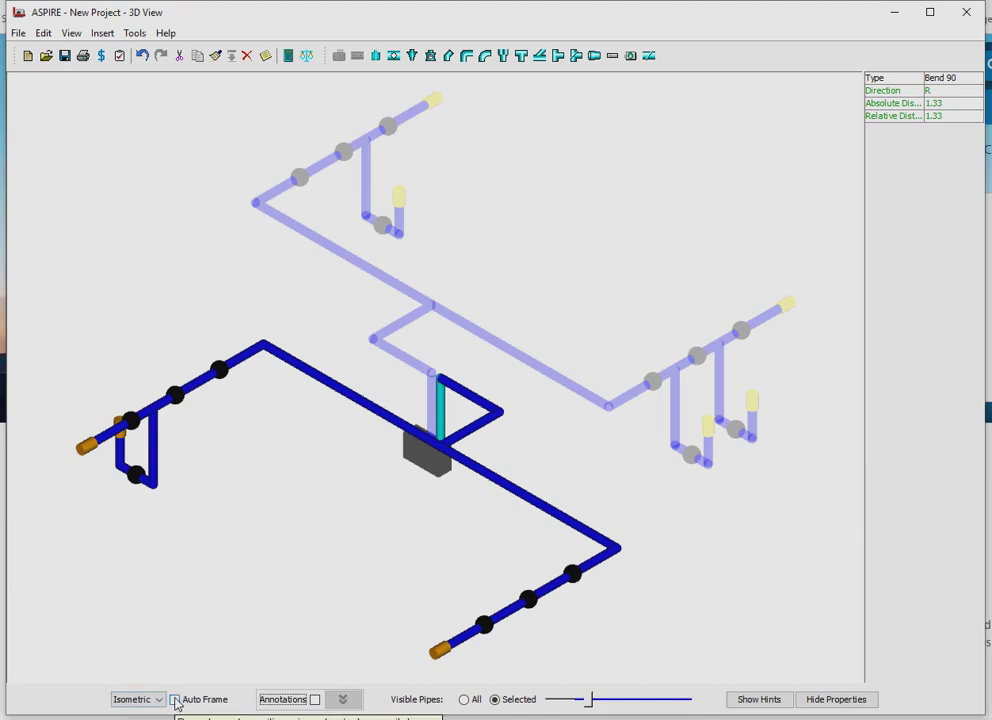
Enable Auto Frame, rotate the model, and switch the view direction to Front.
{"action": "left_click", "coordinate": [182, 700]}
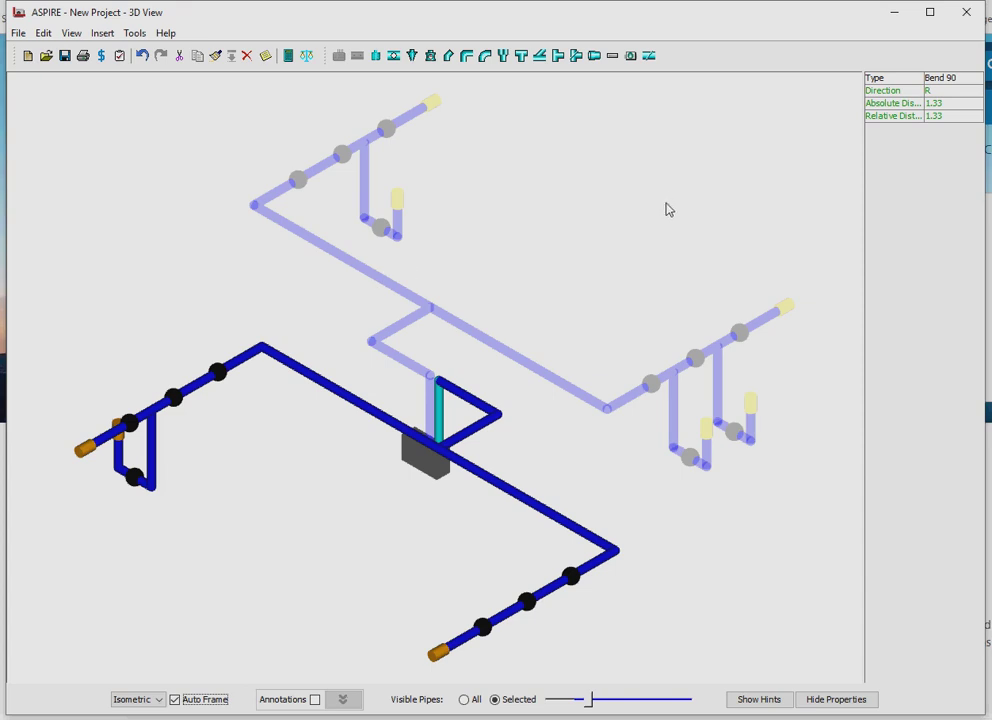
{"action": "mouse_move", "coordinate": [660, 213]}
{"action": "left_mouse_down"}
{"action": "mouse_move", "coordinate": [576, 265]}
{"action": "mouse_move", "coordinate": [536, 239]}
{"action": "mouse_move", "coordinate": [660, 232]}
{"action": "mouse_move", "coordinate": [689, 195]}
{"action": "mouse_move", "coordinate": [672, 230]}
{"action": "left_mouse_up"}
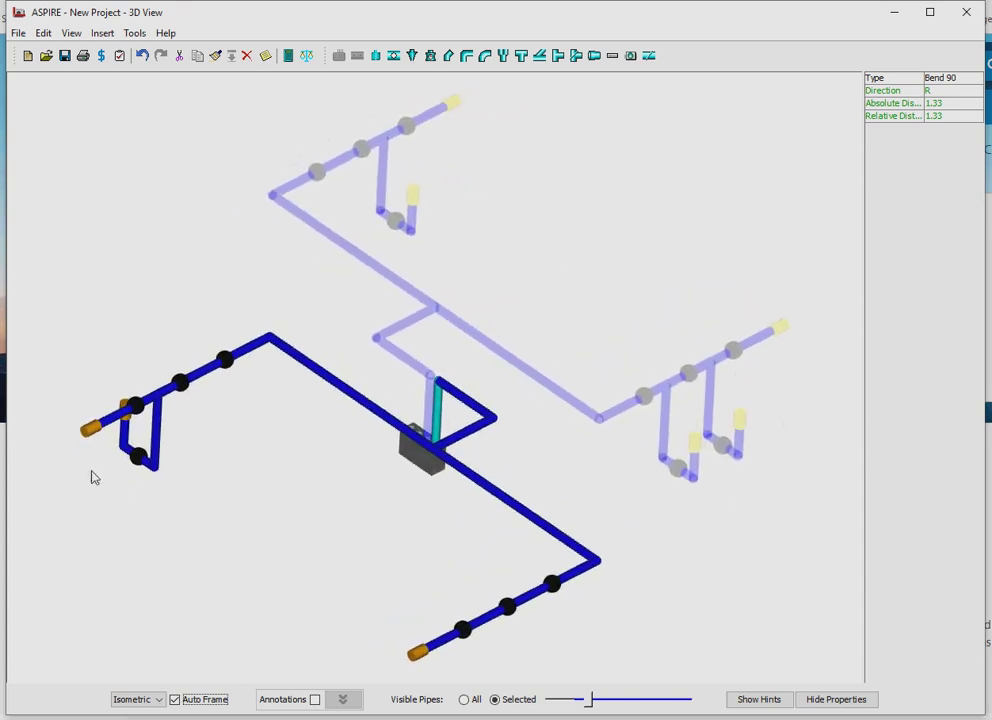
{"action": "left_click", "coordinate": [146, 701]}
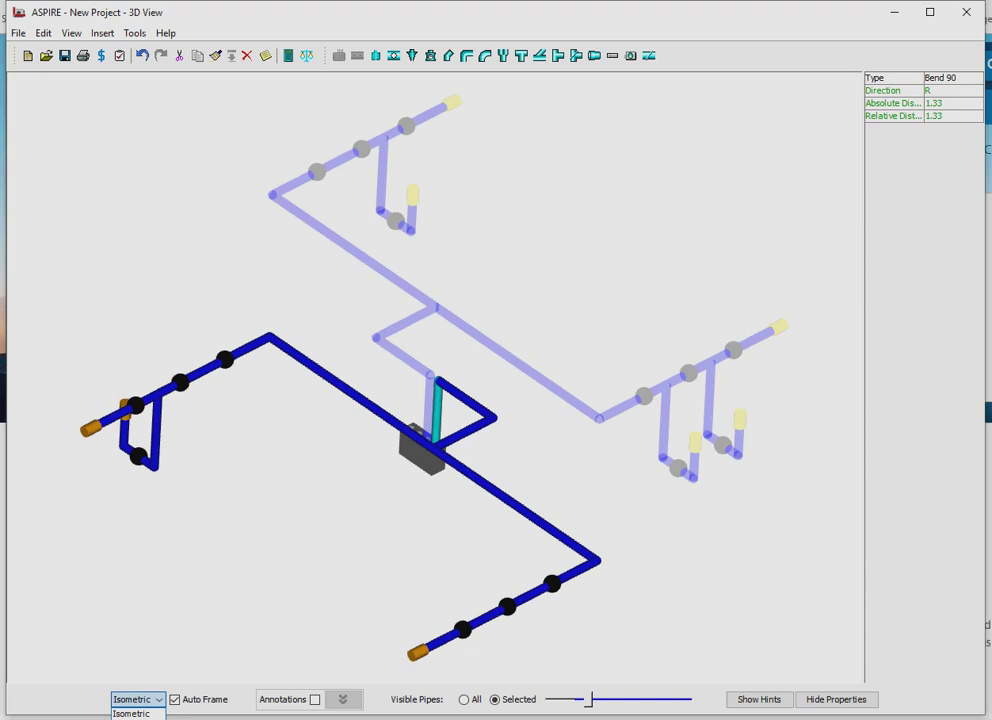
{"action": "key", "text": "Down"}
{"action": "key", "text": "Return"}
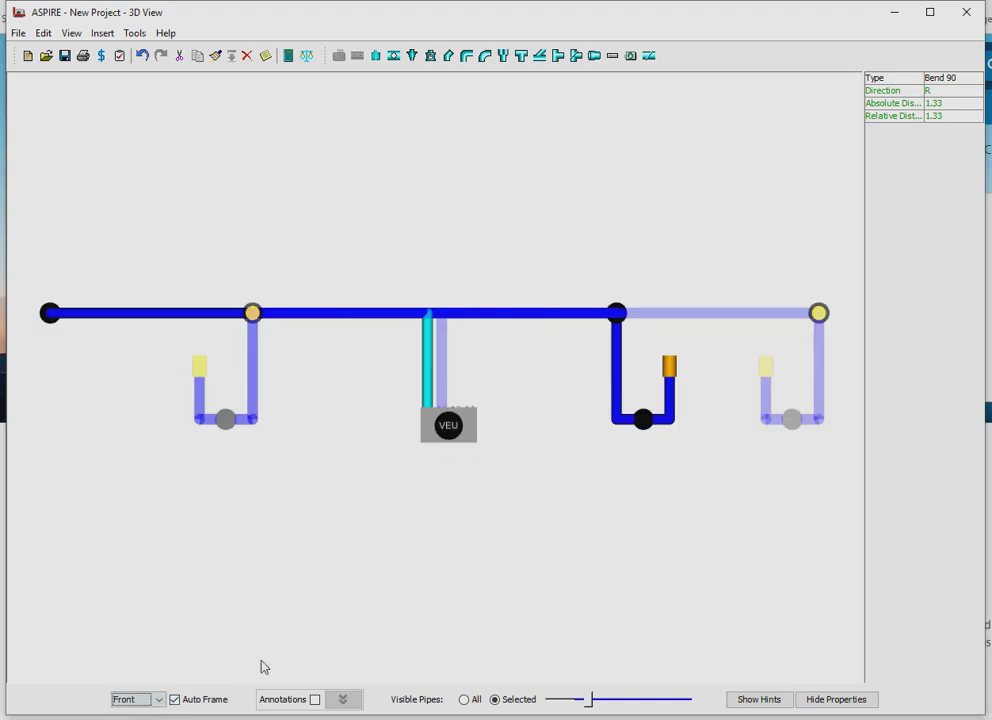
{"action": "left_click", "coordinate": [158, 700]}
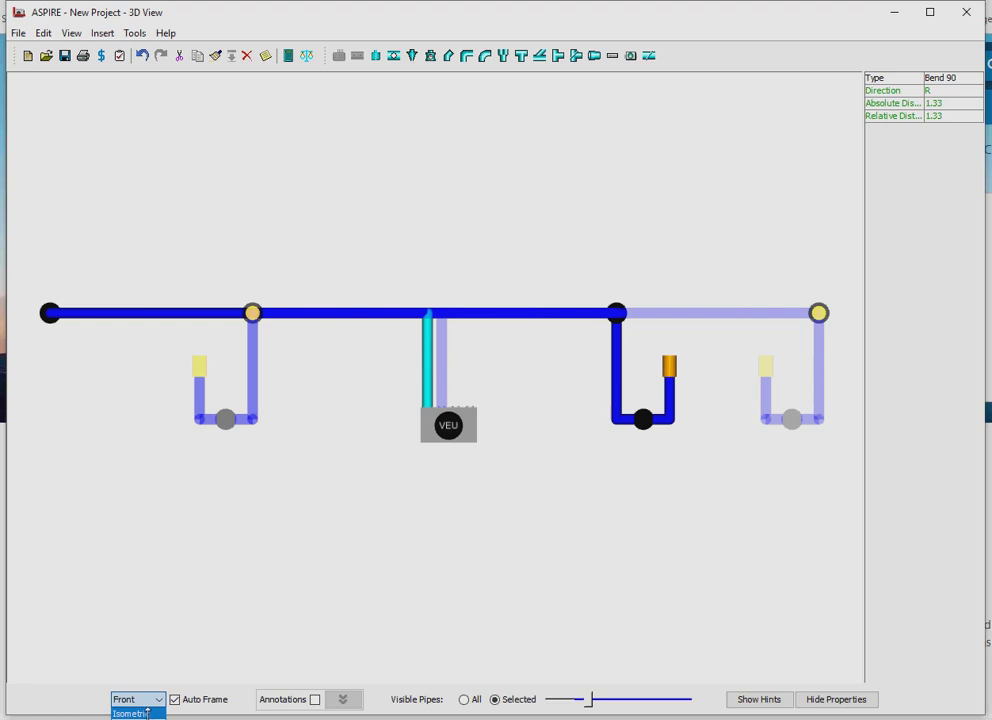